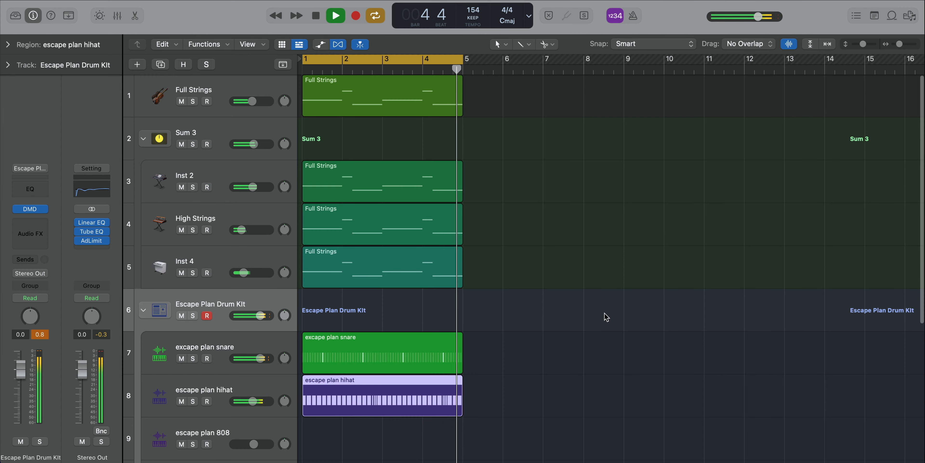
Create a four-bar MIDI region on the open hat 1 track and place an eighth-note C4 at the start of bar 1
{"action": "key", "text": "space"}
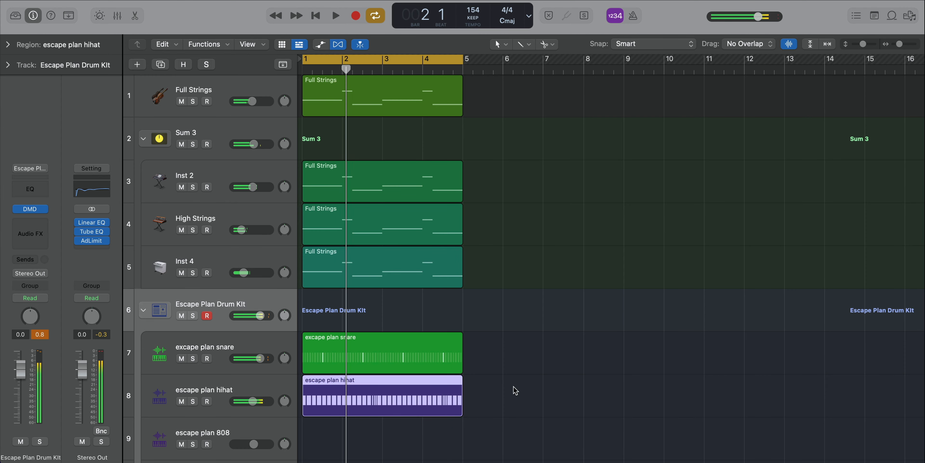
{"action": "scroll", "coordinate": [503, 386], "scroll_direction": "down", "scroll_amount": 3}
{"action": "scroll", "coordinate": [377, 418], "scroll_direction": "down", "scroll_amount": 3}
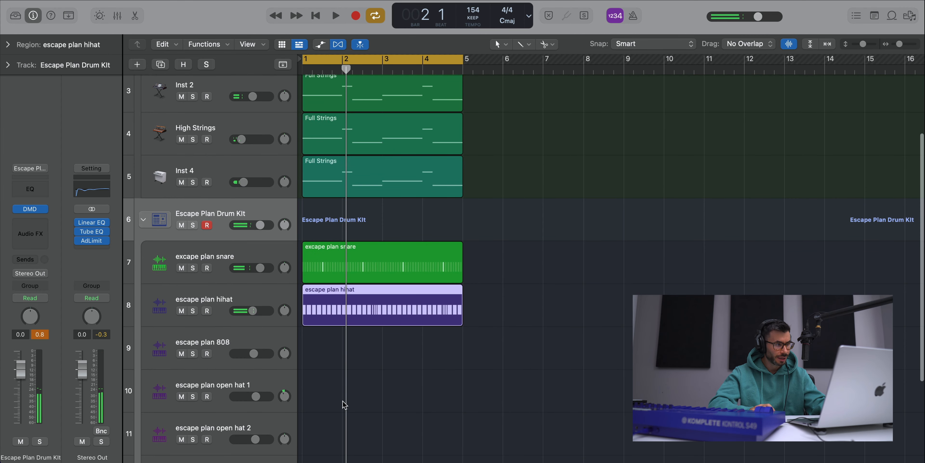
{"action": "right_click", "coordinate": [343, 409]}
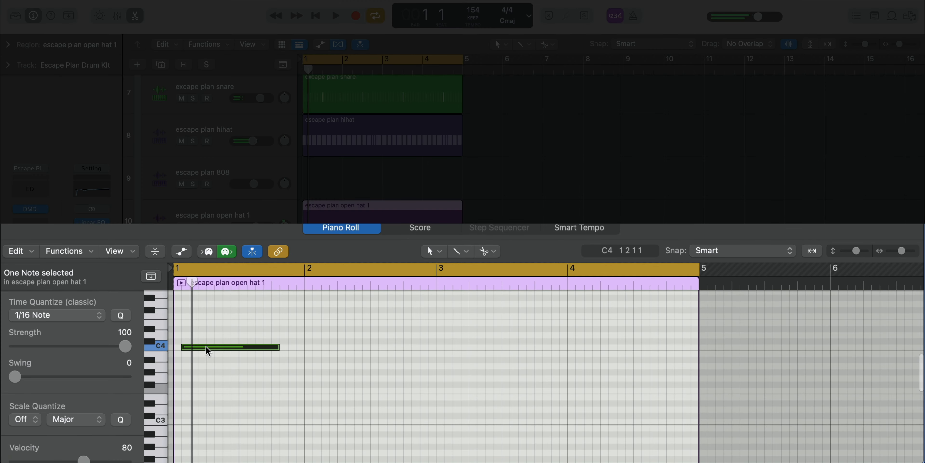
{"action": "left_click_drag", "start_coordinate": [256, 349], "coordinate": [187, 349]}
{"action": "key", "text": "space"}
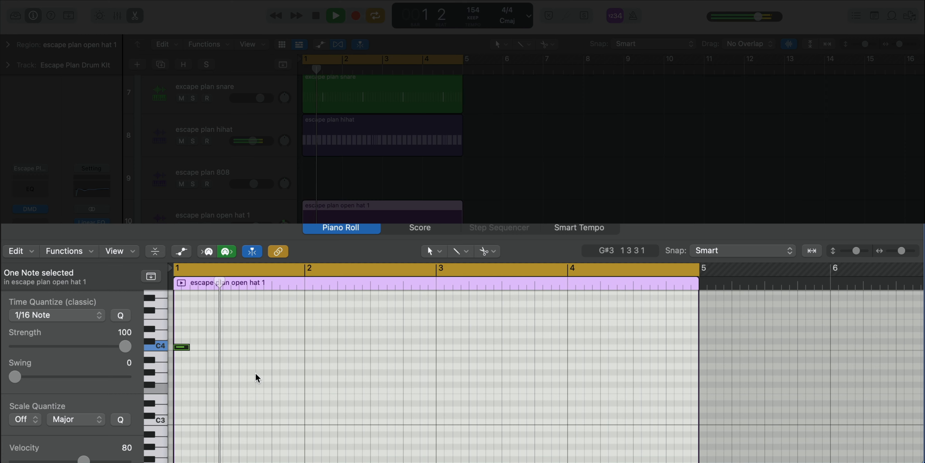
Add C4 open hat notes at 1 3 3, 2 3 1, 2 4 1, 3 1 1 and 3 3 3 while the loop plays
{"action": "left_click", "coordinate": [258, 347]}
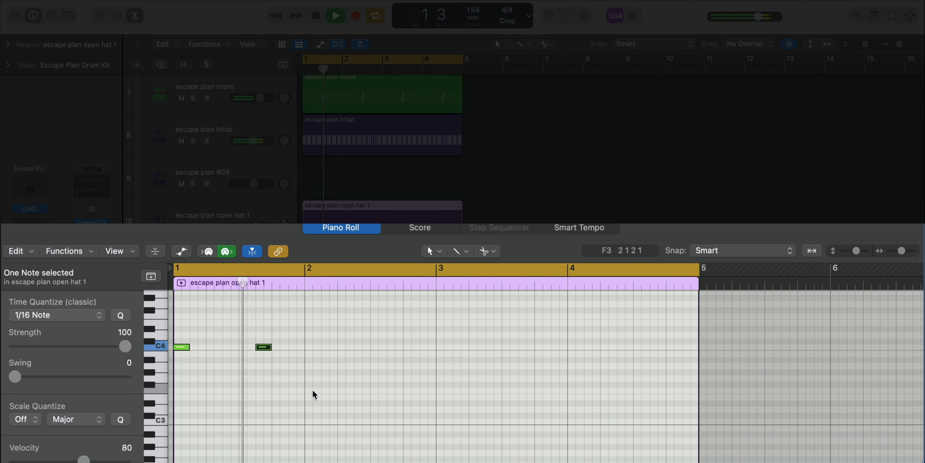
{"action": "left_click", "coordinate": [375, 347]}
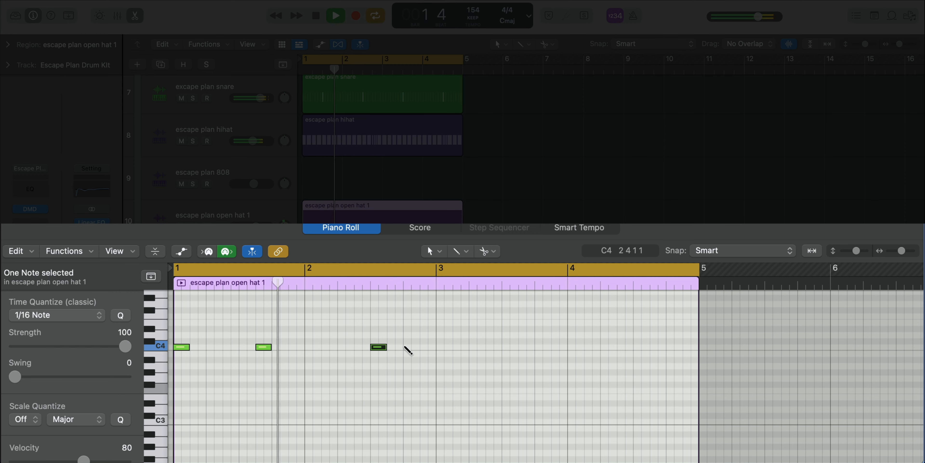
{"action": "left_click", "coordinate": [407, 347]}
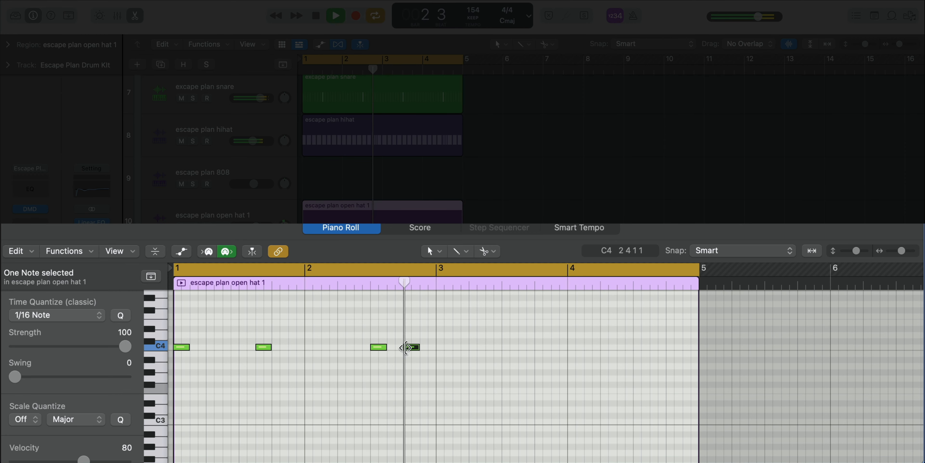
{"action": "left_click", "coordinate": [444, 347]}
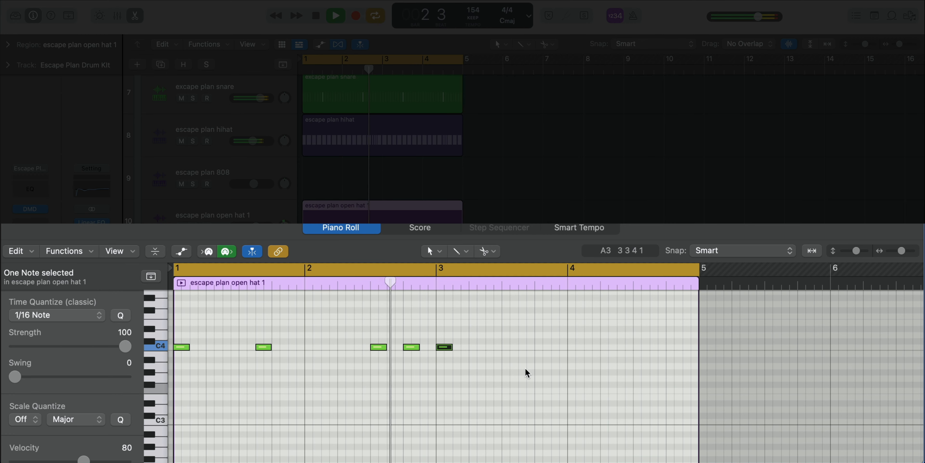
{"action": "left_click", "coordinate": [527, 347]}
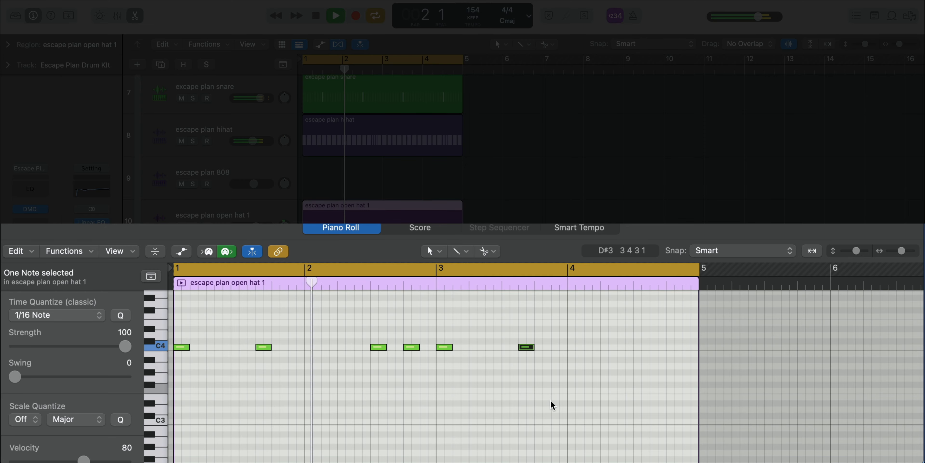
Create a MIDI region on the open hat 2 track and extend it from bar 1 to bar 5
{"action": "scroll", "coordinate": [399, 209], "scroll_direction": "down", "scroll_amount": 2}
{"action": "scroll", "coordinate": [399, 210], "scroll_direction": "down", "scroll_amount": 2}
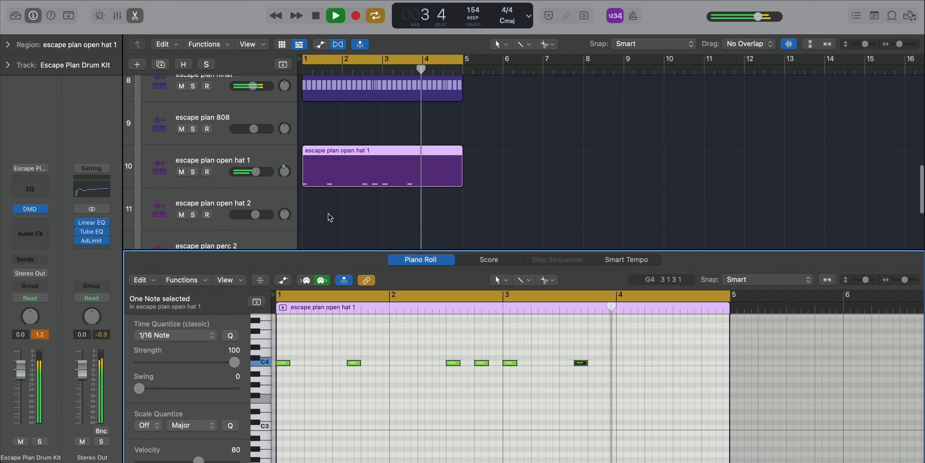
{"action": "right_click", "coordinate": [321, 212]}
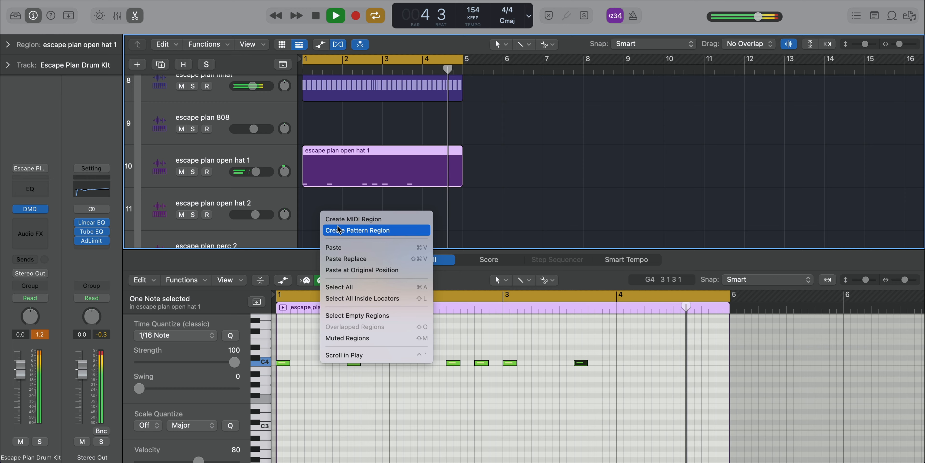
{"action": "left_click", "coordinate": [338, 230]}
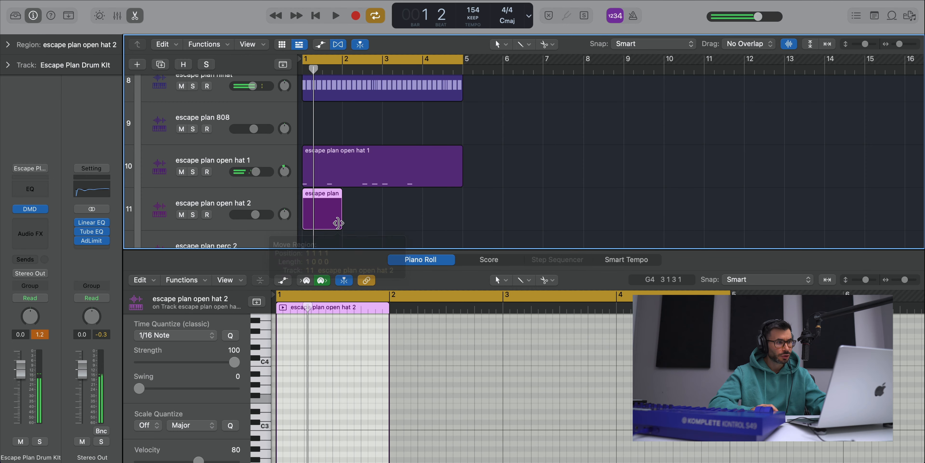
{"action": "left_click_drag", "start_coordinate": [338, 227], "coordinate": [423, 212]}
{"action": "key", "text": "e"}
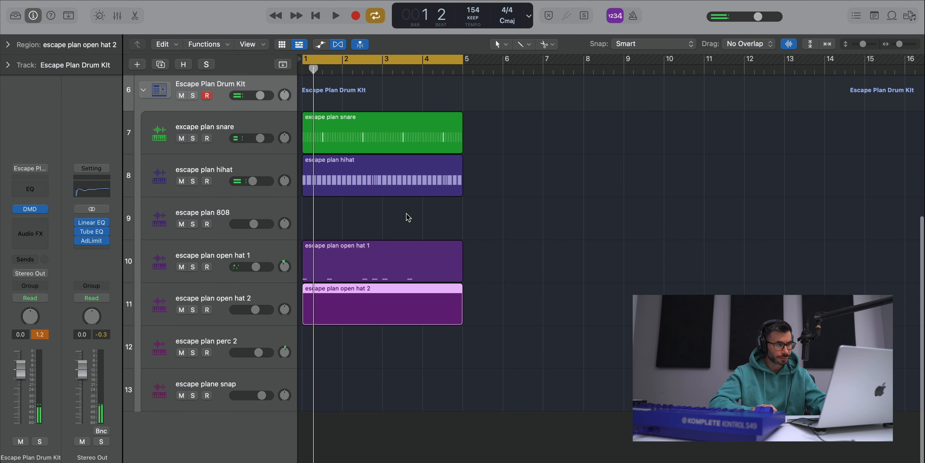
Add an open hat 2 note on beat 4 of bar 1, raise it an octave to C#4 and play the loop
{"action": "double_click", "coordinate": [379, 319]}
{"action": "key", "text": "space"}
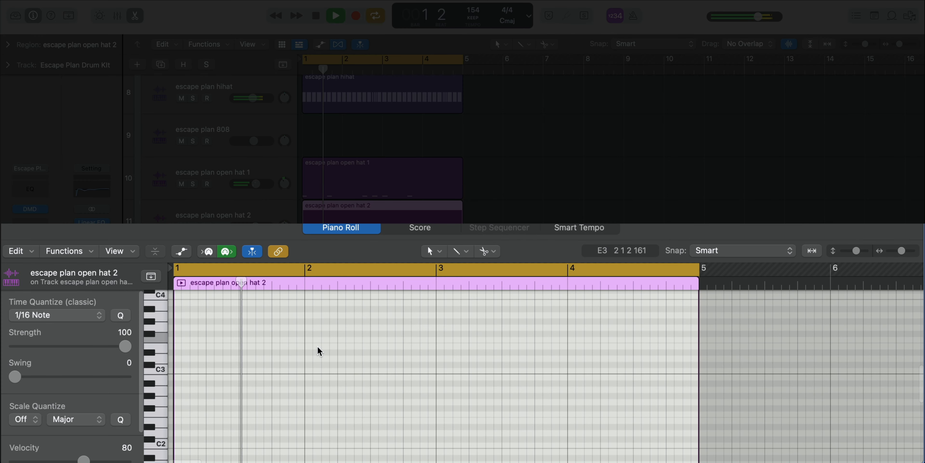
{"action": "key", "text": "space"}
{"action": "left_click", "coordinate": [276, 365], "text": "super"}
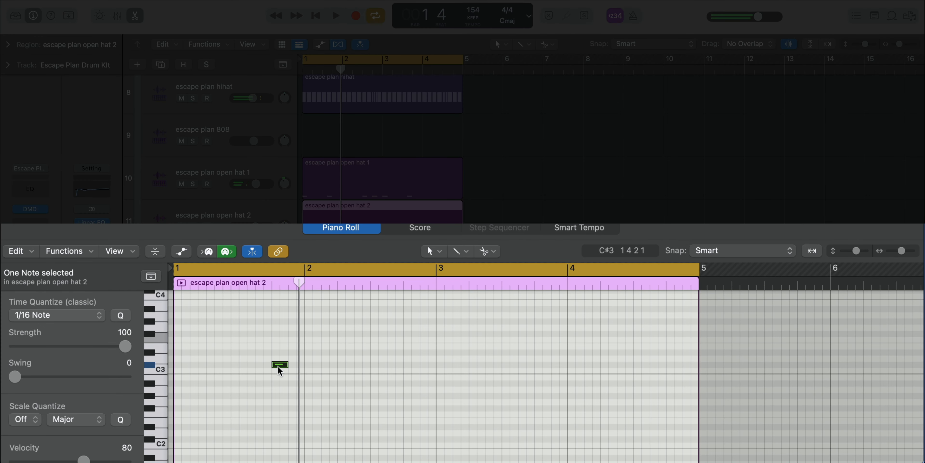
{"action": "left_click_drag", "start_coordinate": [279, 366], "coordinate": [279, 366]}
{"action": "key", "text": "alt+shift+Up"}
{"action": "key", "text": "space"}
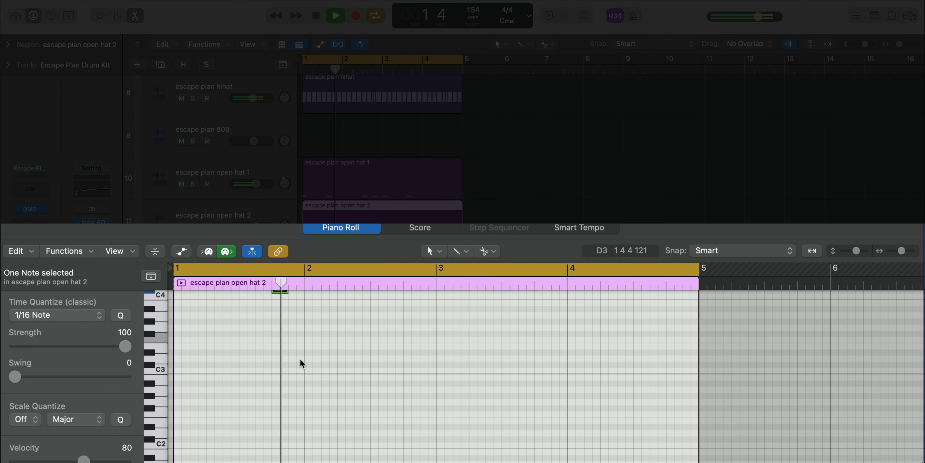
Add a second C#4 open hat 2 note on beat 4 of bar 3, then close the note editor
{"action": "scroll", "coordinate": [332, 362], "scroll_direction": "up", "scroll_amount": 5}
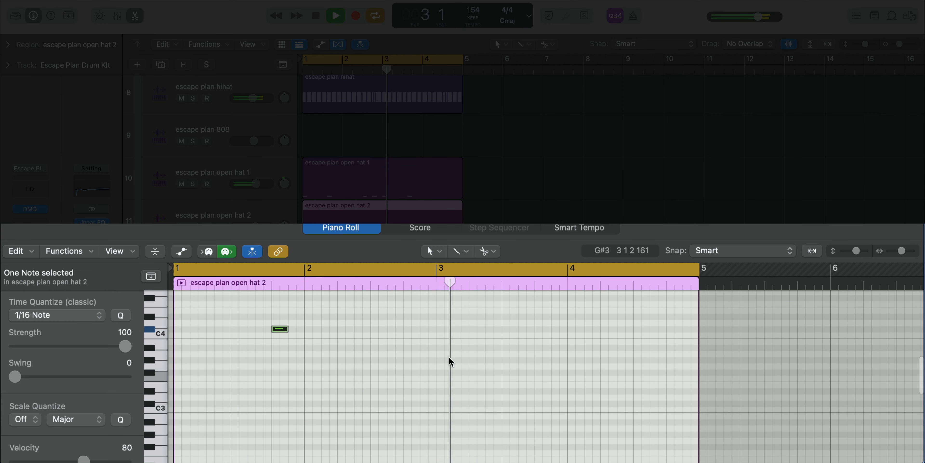
{"action": "left_click", "coordinate": [539, 353], "text": "super"}
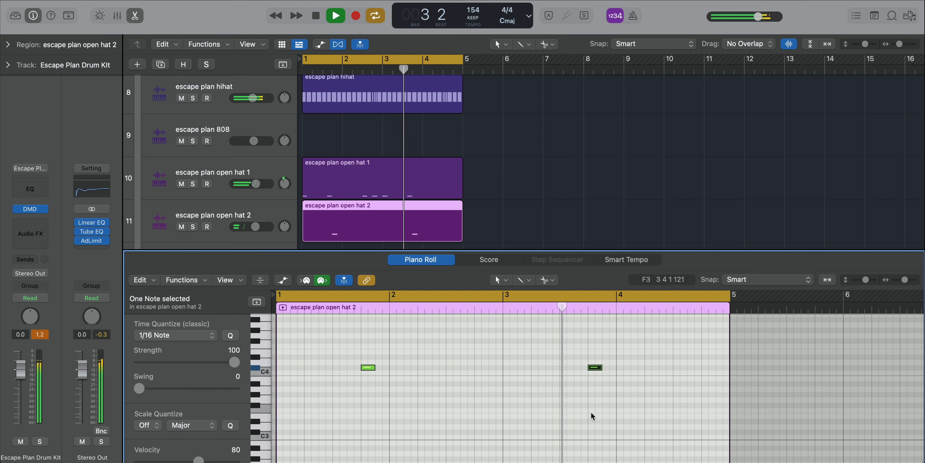
{"action": "key", "text": "x"}
{"action": "key", "text": "x"}
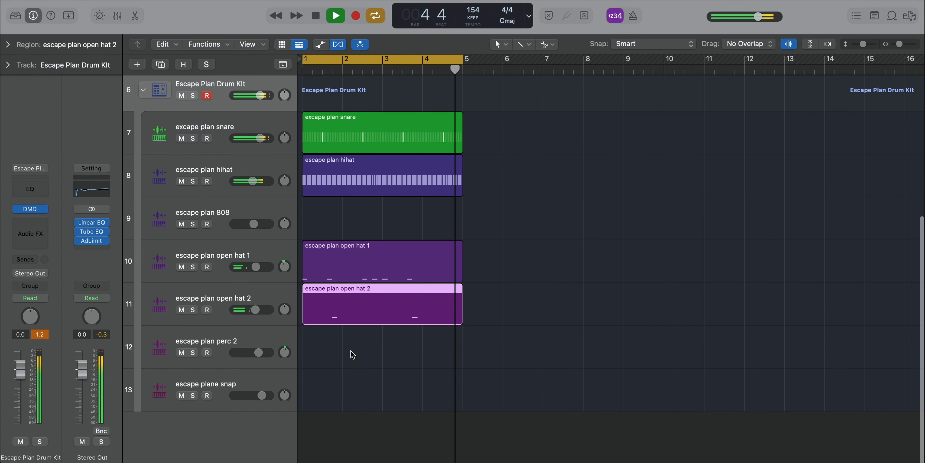
Stop playback, create a MIDI region on the perc 2 track and extend it to bar 5
{"action": "key", "text": "space"}
{"action": "left_click", "coordinate": [328, 354]}
{"action": "right_click", "coordinate": [327, 354]}
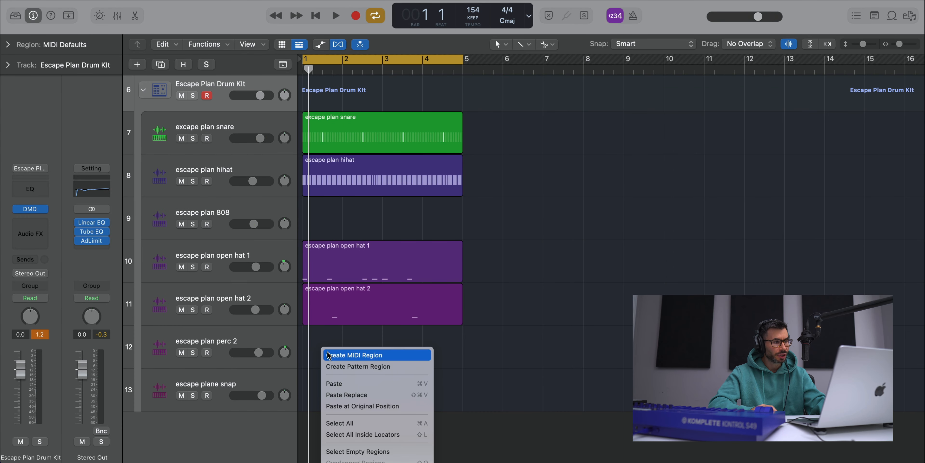
{"action": "left_click", "coordinate": [344, 356]}
{"action": "left_click_drag", "start_coordinate": [341, 363], "coordinate": [436, 364]}
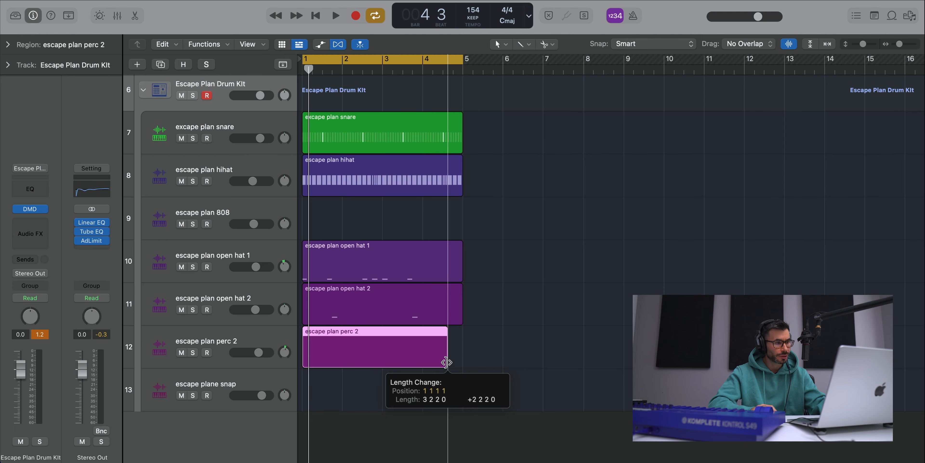
{"action": "left_click_drag", "start_coordinate": [436, 364], "coordinate": [464, 364]}
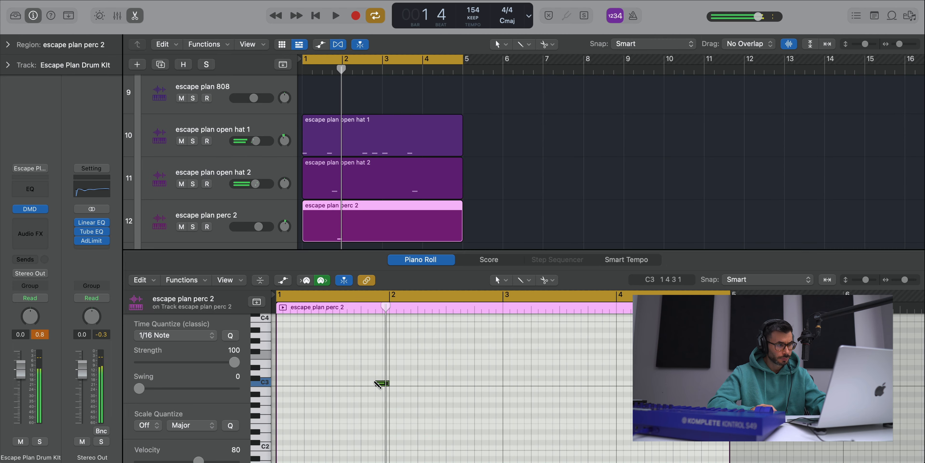
Add C3 notes to the perc 2 region at 1 4 3, 3 4 1 and 3 4 3, checking them against the loop
{"action": "left_click", "coordinate": [378, 384]}
{"action": "key", "text": "space"}
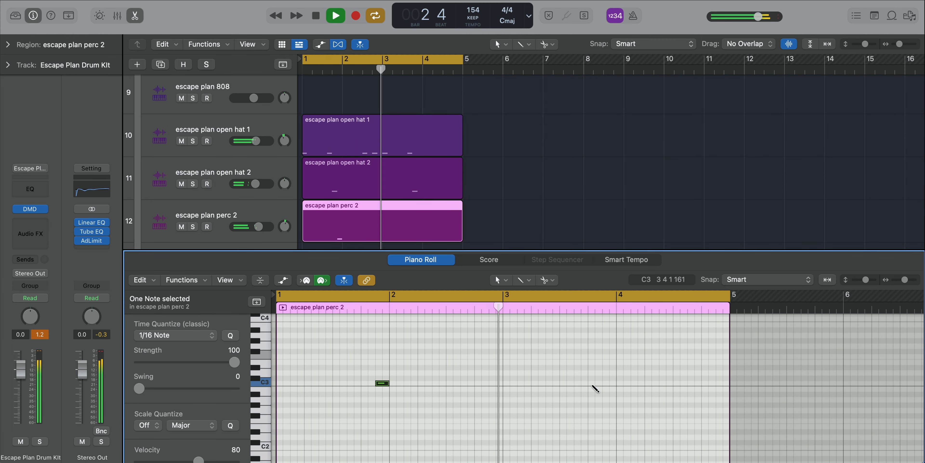
{"action": "left_click", "coordinate": [593, 385], "text": "super"}
{"action": "key", "text": "space"}
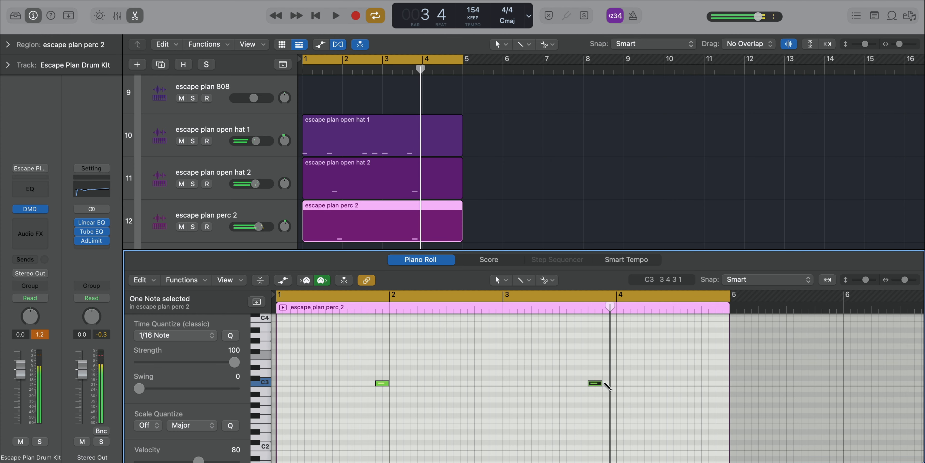
{"action": "left_click", "coordinate": [605, 385], "text": "super"}
{"action": "key", "text": "space"}
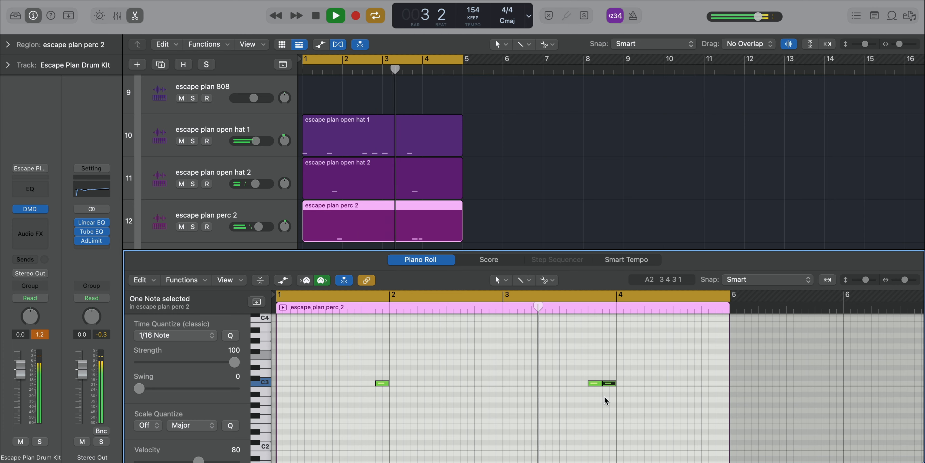
{"action": "key", "text": "x"}
{"action": "key", "text": "x"}
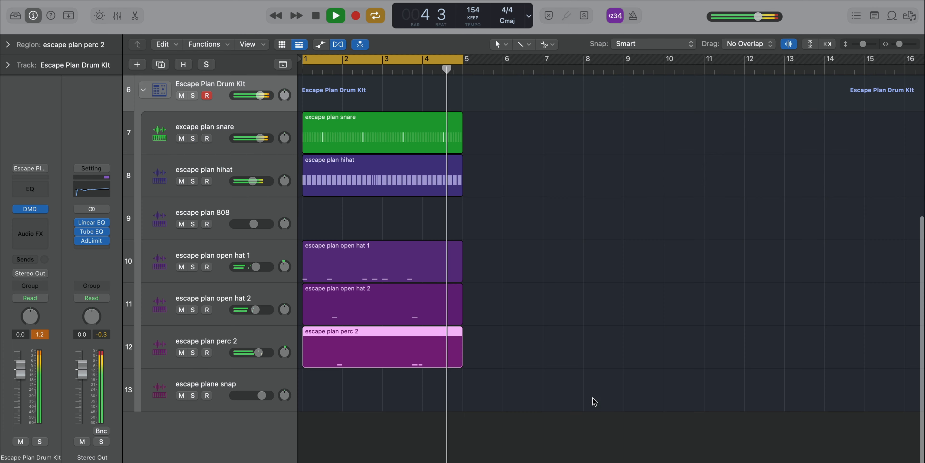
Stop playback, create a MIDI region on the snap track and extend it to bar 5
{"action": "key", "text": "space"}
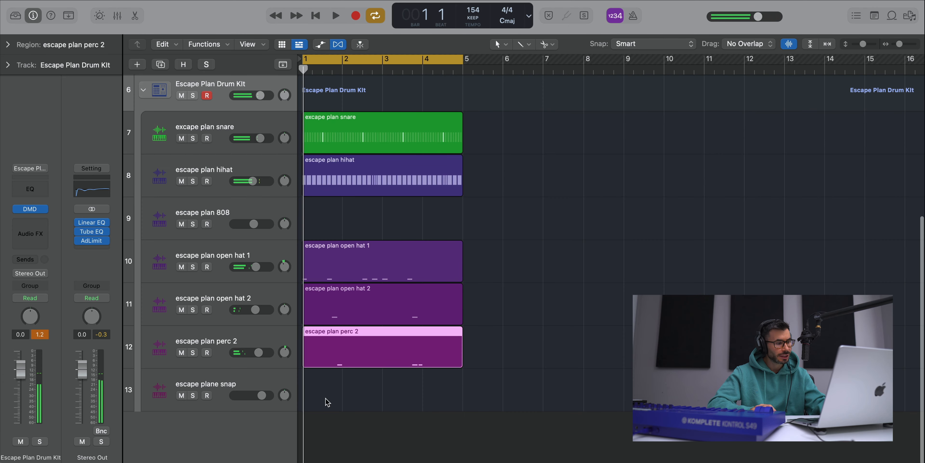
{"action": "left_click", "coordinate": [324, 395]}
{"action": "left_click", "coordinate": [328, 396]}
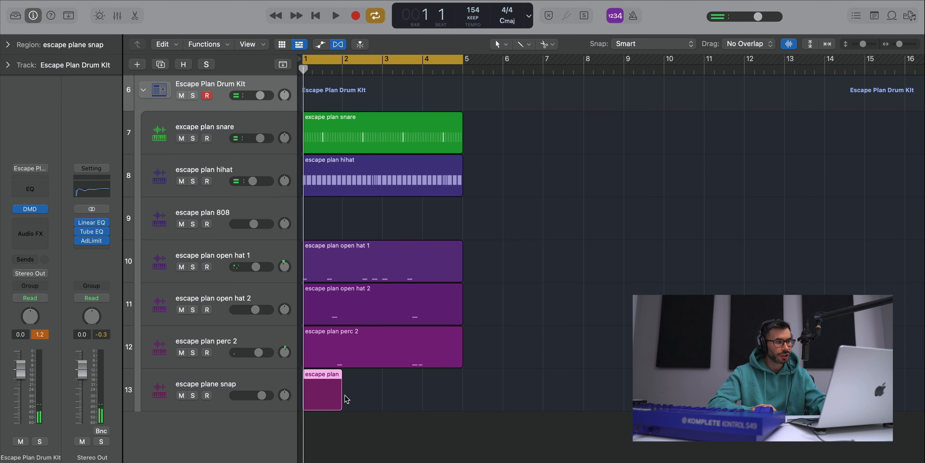
{"action": "left_click_drag", "start_coordinate": [341, 406], "coordinate": [457, 405]}
Place a snap note at 2 4 3 and transpose it up to G3, comparing lower pitches
{"action": "key", "text": "alt+Up"}
{"action": "key", "text": "alt+Up"}
{"action": "key", "text": "alt+Up"}
{"action": "key", "text": "alt+Up"}
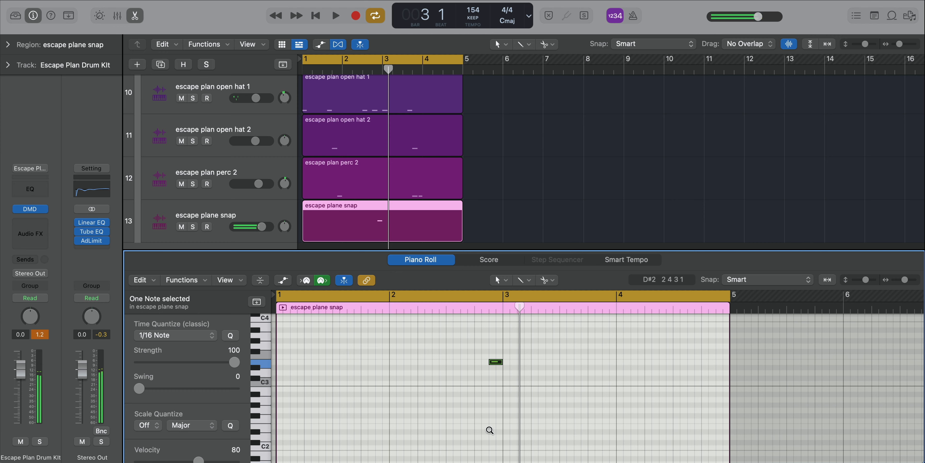
{"action": "key", "text": "alt+Up"}
{"action": "key", "text": "alt+Up"}
{"action": "key", "text": "alt+Up"}
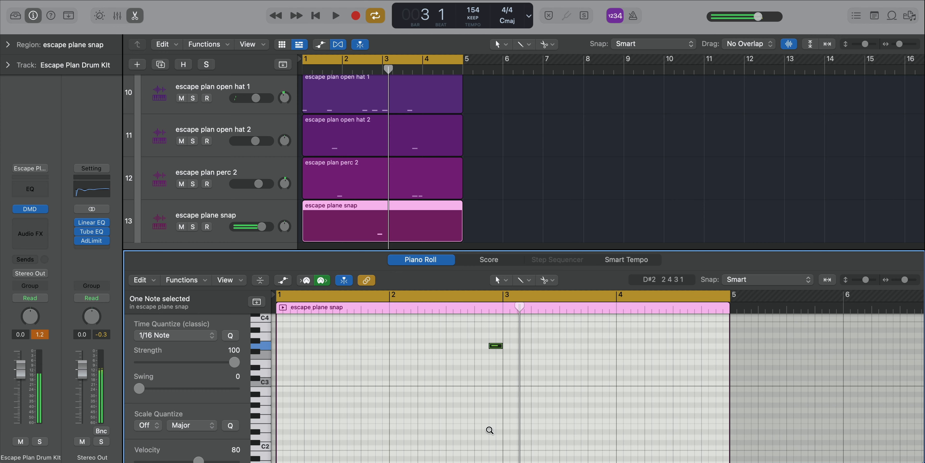
{"action": "key", "text": "alt+Down"}
{"action": "key", "text": "alt+Down"}
{"action": "key", "text": "alt+Down"}
{"action": "key", "text": "alt+Up"}
{"action": "key", "text": "alt+Up"}
{"action": "key", "text": "alt+Up"}
Play the loop and add another G3 snap note at 4 4 3, then close the note editor
{"action": "key", "text": "space"}
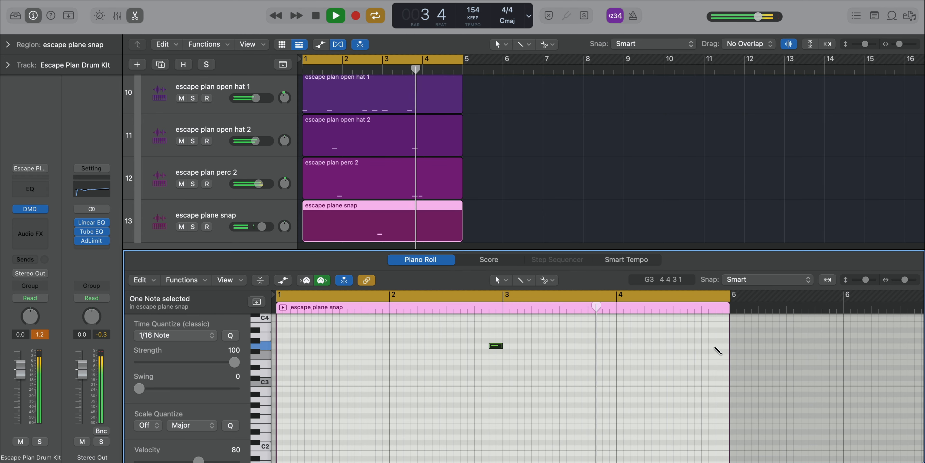
{"action": "left_click", "coordinate": [717, 346], "text": "super"}
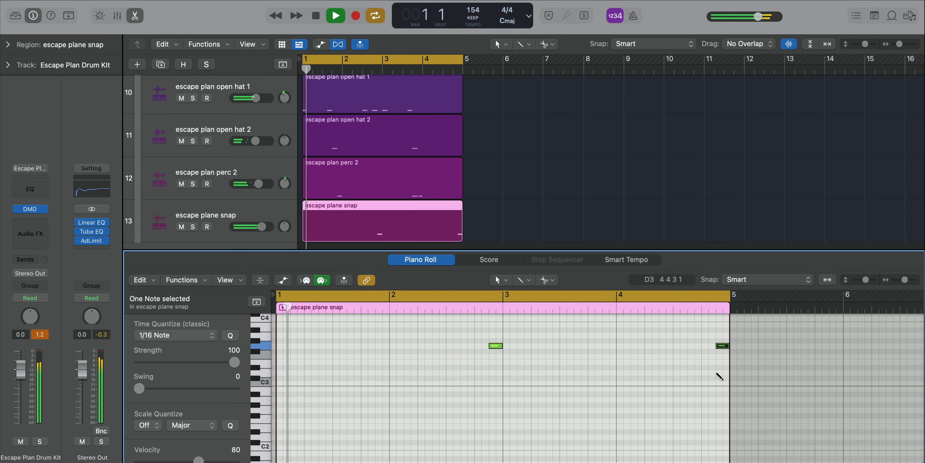
{"action": "key", "text": "e"}
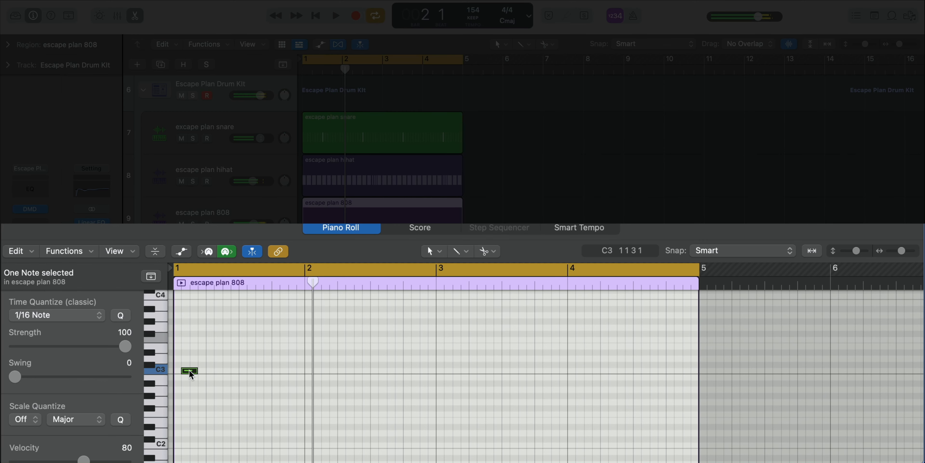
Move the first 808 note to 1 1 1 and add C3 notes at 1 2 3 and 1 4 1 while the loop plays
{"action": "left_click_drag", "start_coordinate": [194, 371], "coordinate": [183, 375]}
{"action": "key", "text": "space"}
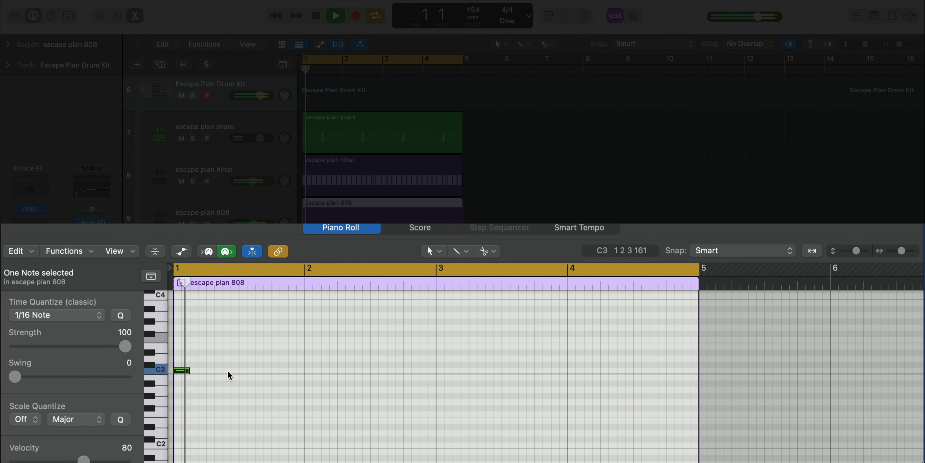
{"action": "left_click", "coordinate": [229, 371]}
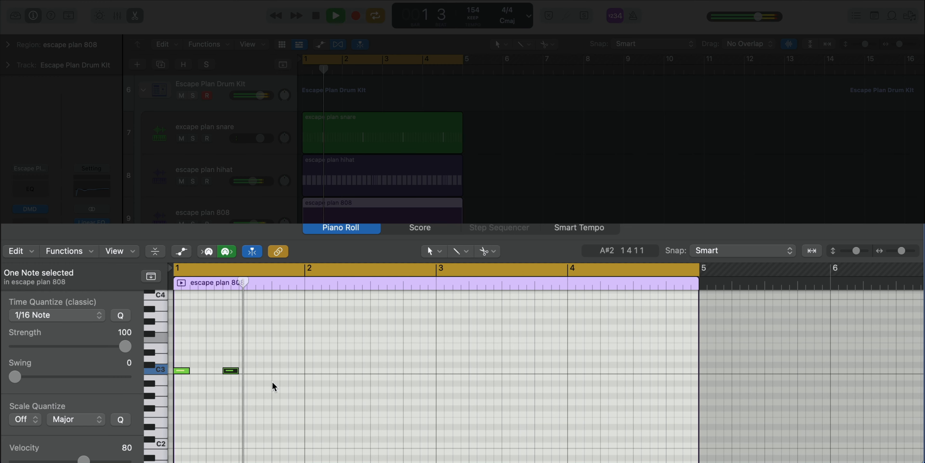
{"action": "left_click", "coordinate": [277, 376]}
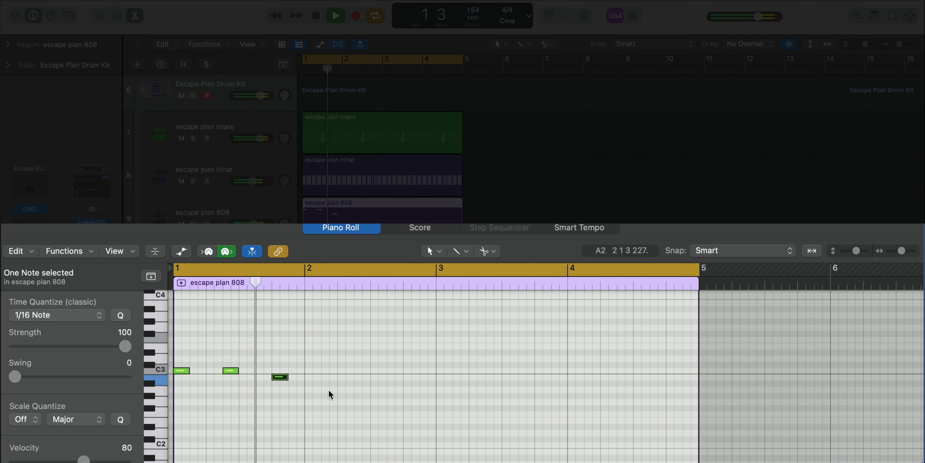
{"action": "key", "text": "alt+Up"}
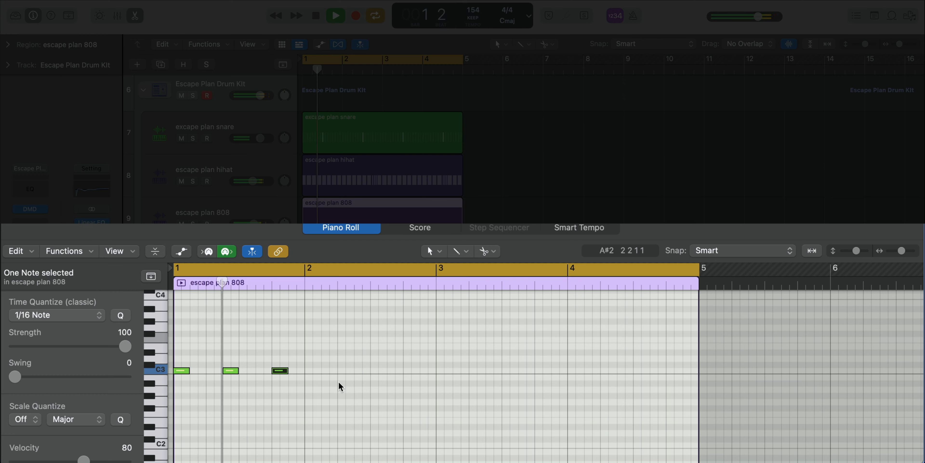
Add a C3 808 note in bar 2 and shift it to 2 2 1, checking both placements against the loop
{"action": "key", "text": "space"}
{"action": "left_click", "coordinate": [357, 371]}
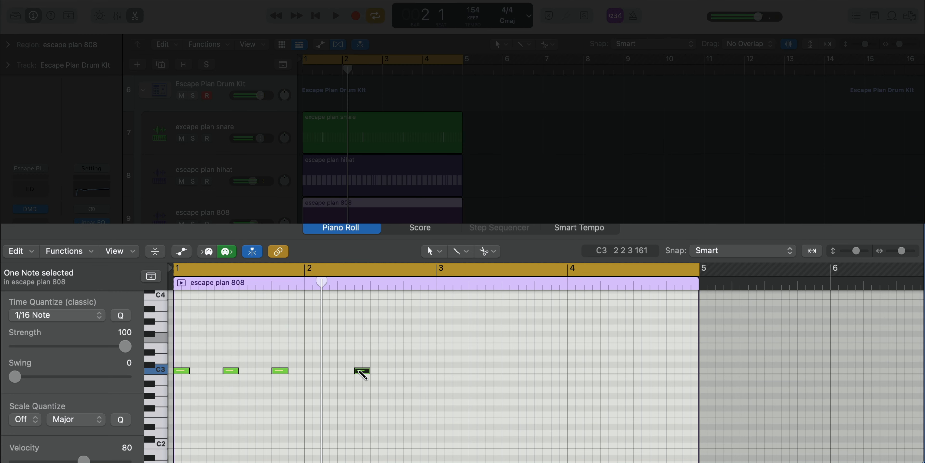
{"action": "key", "text": "space"}
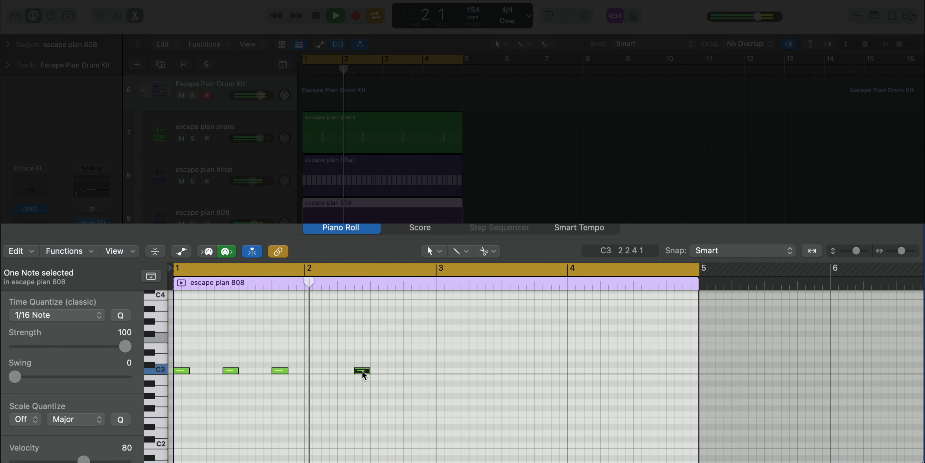
{"action": "key", "text": "space"}
{"action": "left_click_drag", "start_coordinate": [363, 374], "coordinate": [346, 376]}
{"action": "key", "text": "space"}
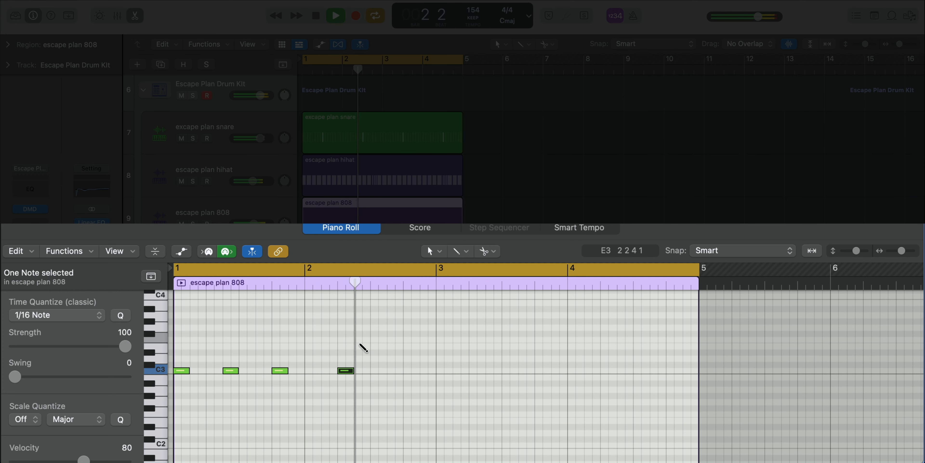
Add 808 notes G3 at 2 3 1, C3 at 2 3 3, F#3 at 2 4 1 and E3 at 2 4 3
{"action": "left_click", "coordinate": [359, 327]}
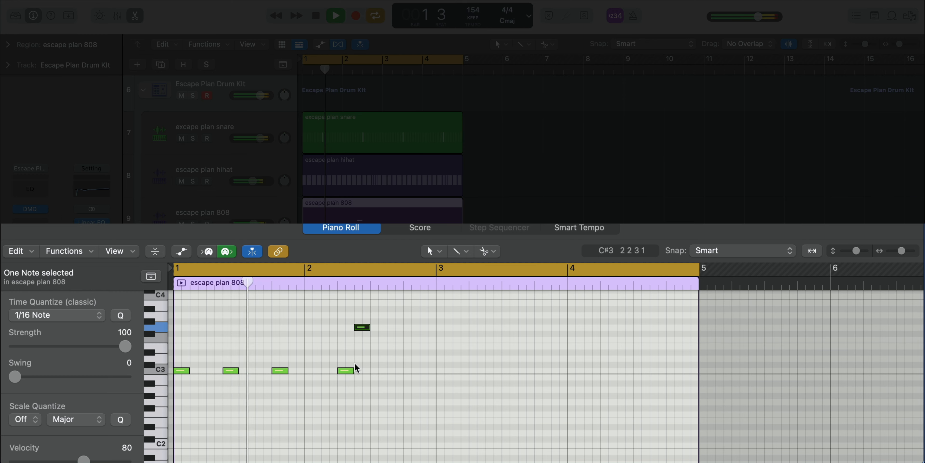
{"action": "left_click_drag", "start_coordinate": [363, 330], "coordinate": [380, 332]}
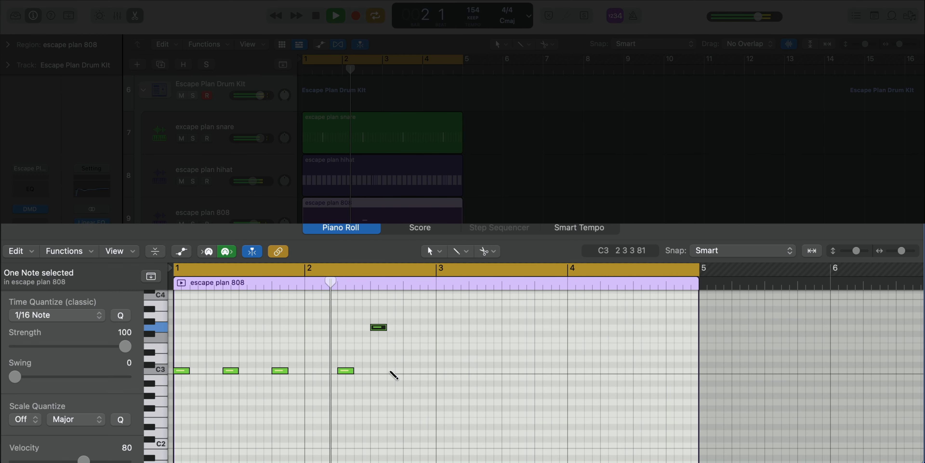
{"action": "left_click", "coordinate": [393, 370]}
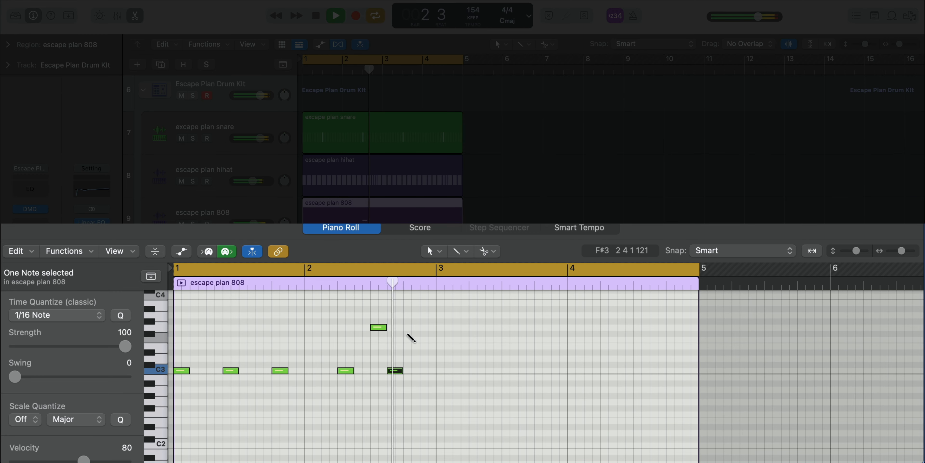
{"action": "left_click", "coordinate": [405, 333]}
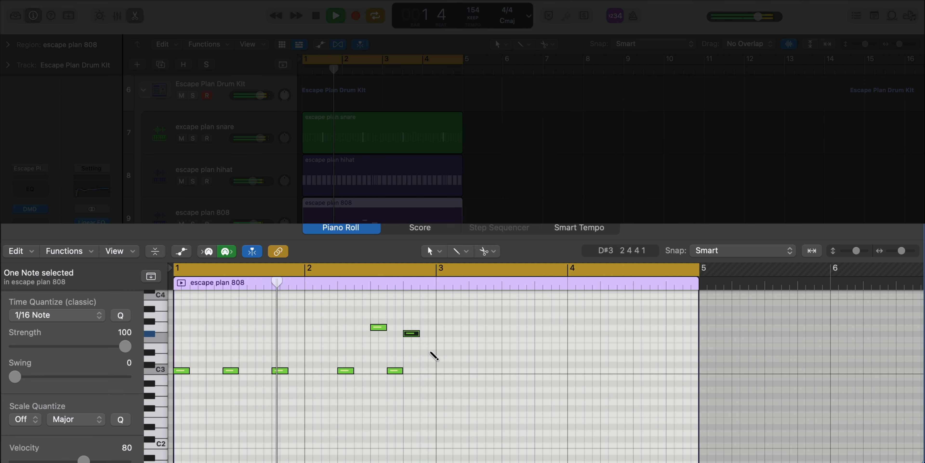
{"action": "left_click", "coordinate": [423, 346]}
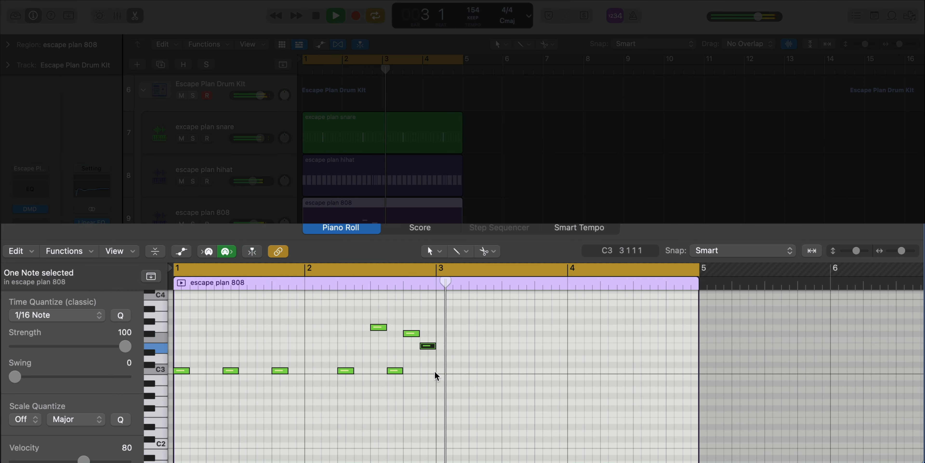
Play back the two-bar 808 pattern and add a C3 note at 3 1 1
{"action": "key", "text": "space"}
{"action": "left_click_drag", "start_coordinate": [451, 380], "coordinate": [196, 320]}
{"action": "left_click", "coordinate": [514, 384]}
{"action": "key", "text": "space"}
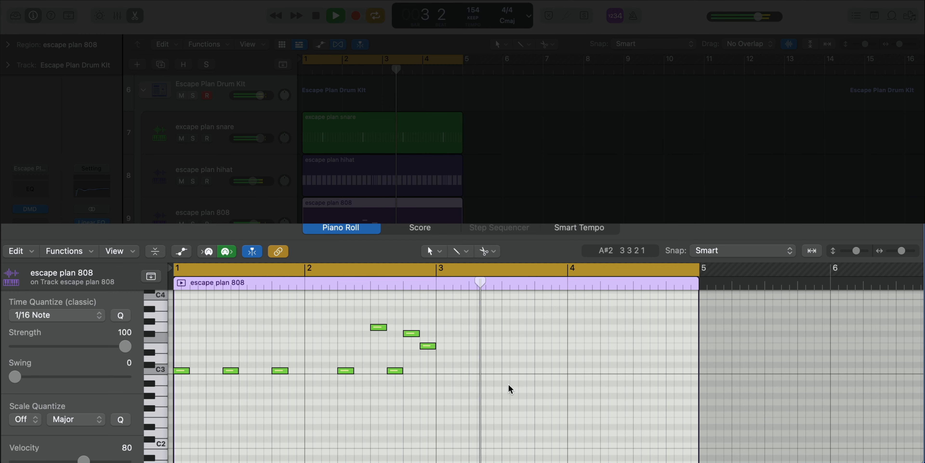
{"action": "key", "text": "space"}
{"action": "key", "text": "space"}
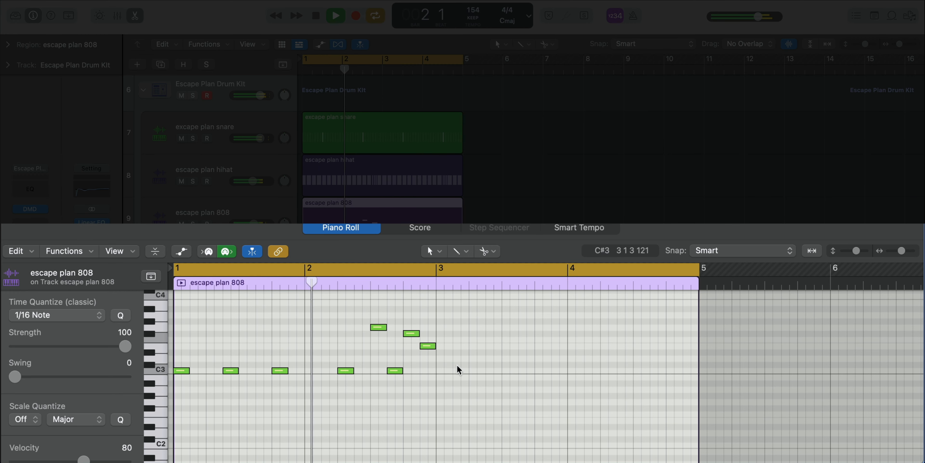
{"action": "key", "text": "space"}
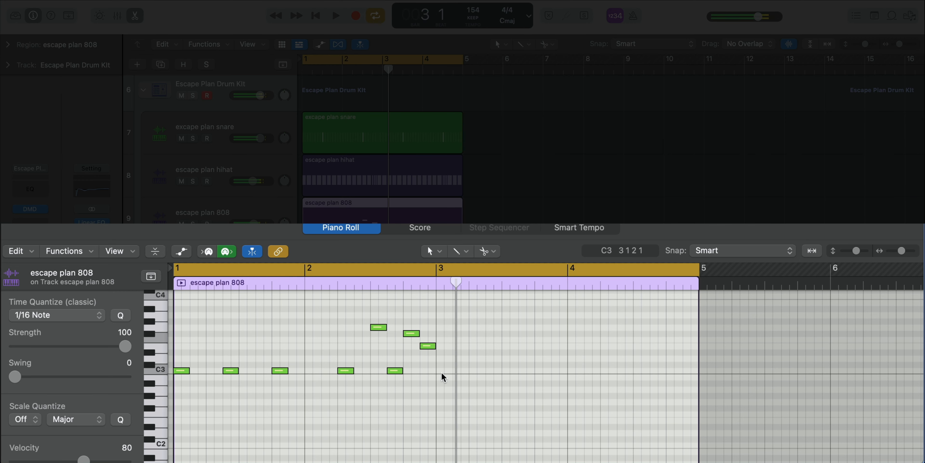
{"action": "left_click", "coordinate": [444, 370]}
{"action": "key", "text": "space"}
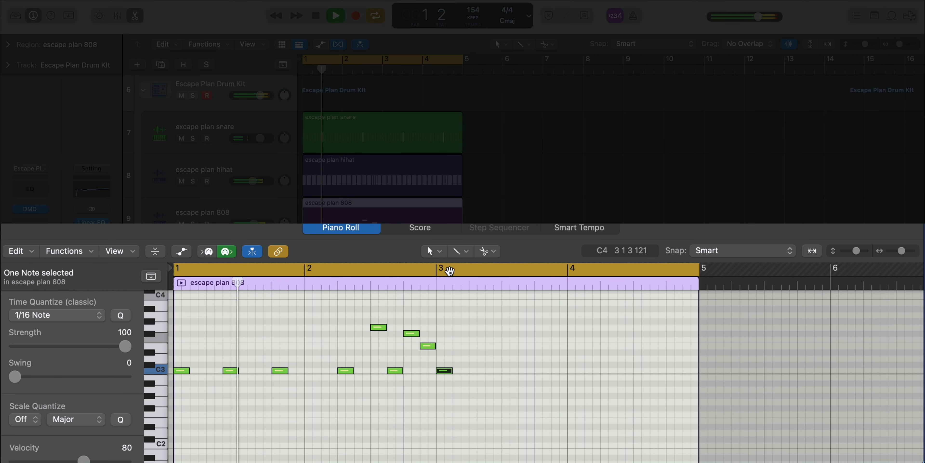
Cycle bars 3 to 5 and add C3 808 notes at 3 2 3 and 3 4 1
{"action": "left_click_drag", "start_coordinate": [439, 269], "coordinate": [700, 270]}
{"action": "key", "text": "space"}
{"action": "left_click", "coordinate": [496, 371]}
{"action": "left_click_drag", "start_coordinate": [496, 374], "coordinate": [488, 374]}
{"action": "key", "text": "space"}
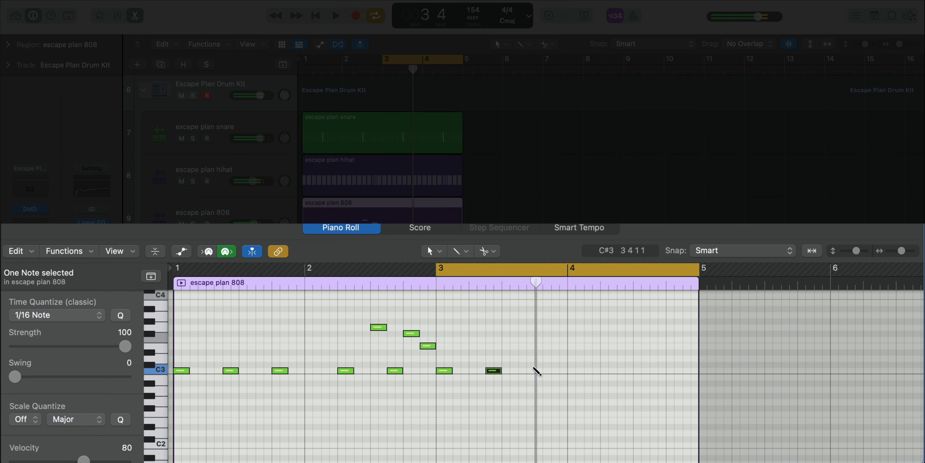
{"action": "left_click", "coordinate": [537, 370]}
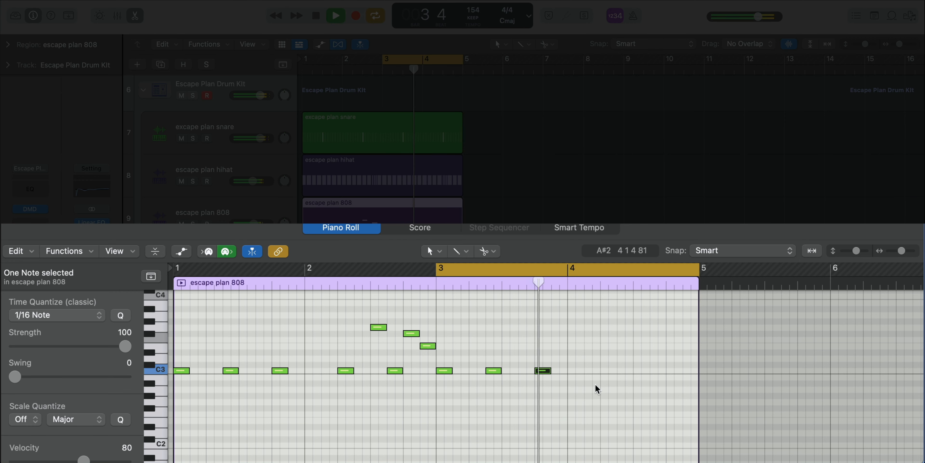
Complete the 808 pattern with E3 at 4 1 3, C3 at 4 2 1, G3 at 4 3 1 and C3 at 4 3 3
{"action": "left_click", "coordinate": [592, 345]}
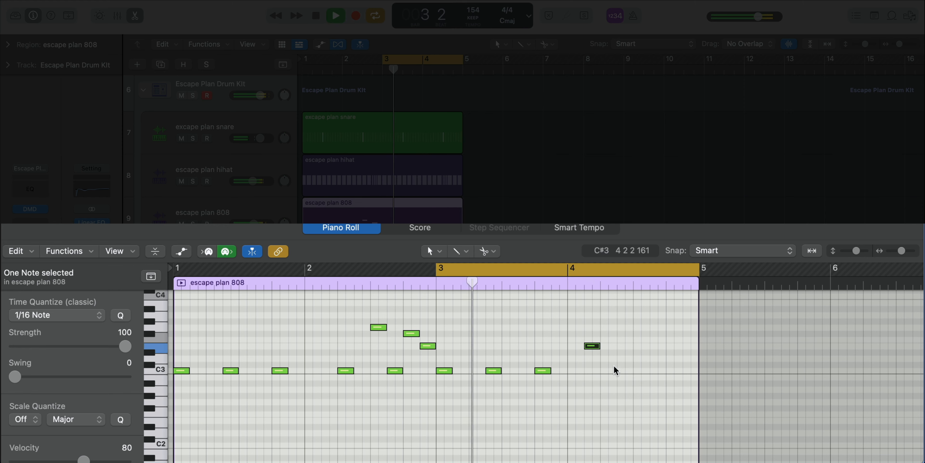
{"action": "key", "text": "space"}
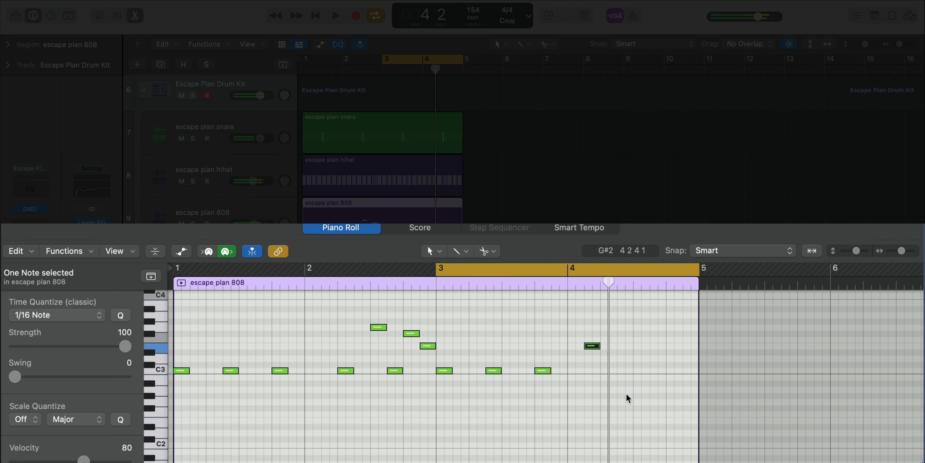
{"action": "left_click", "coordinate": [605, 373]}
{"action": "key", "text": "space"}
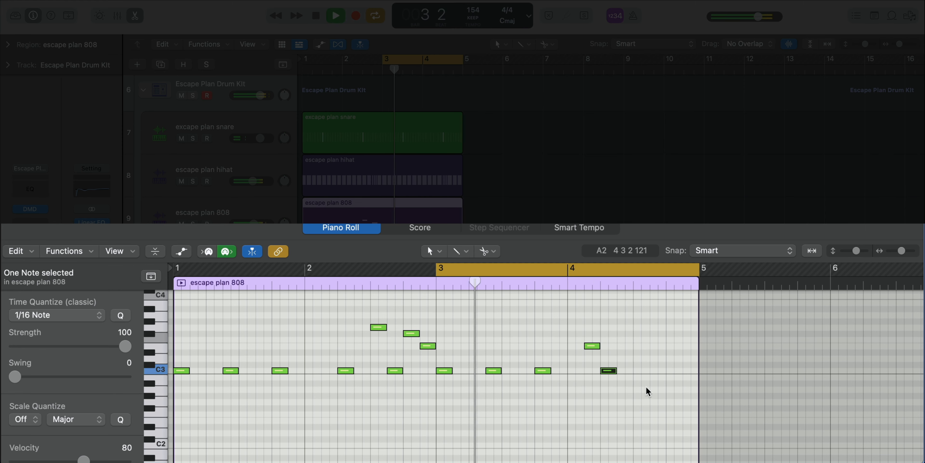
{"action": "key", "text": "space"}
{"action": "key", "text": "space"}
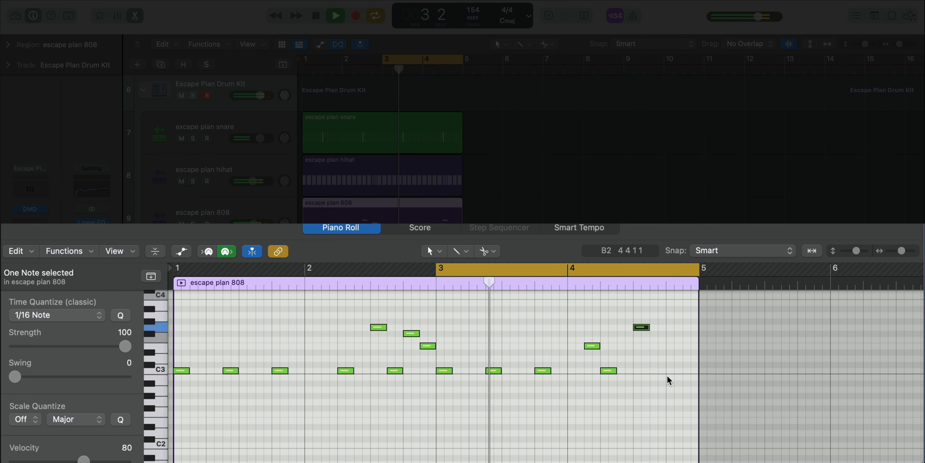
{"action": "left_click", "coordinate": [654, 371]}
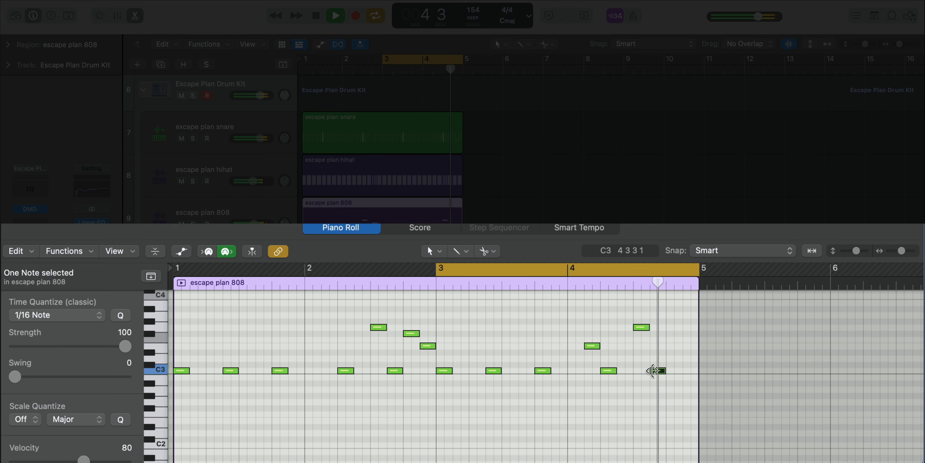
Transpose all the 808 notes down two octaves and play the result
{"action": "key", "text": "space"}
{"action": "left_click", "coordinate": [649, 390]}
{"action": "key", "text": "super+a"}
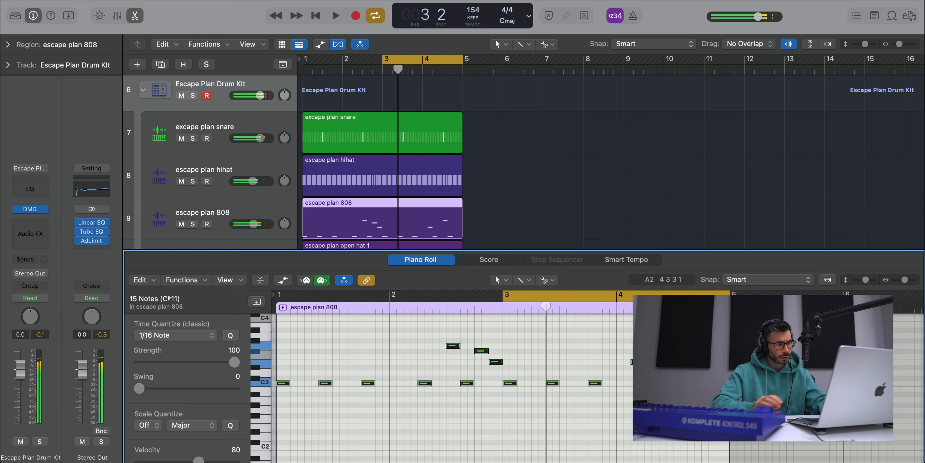
{"action": "key", "text": "alt+shift+Down"}
{"action": "key", "text": "alt+shift+Down"}
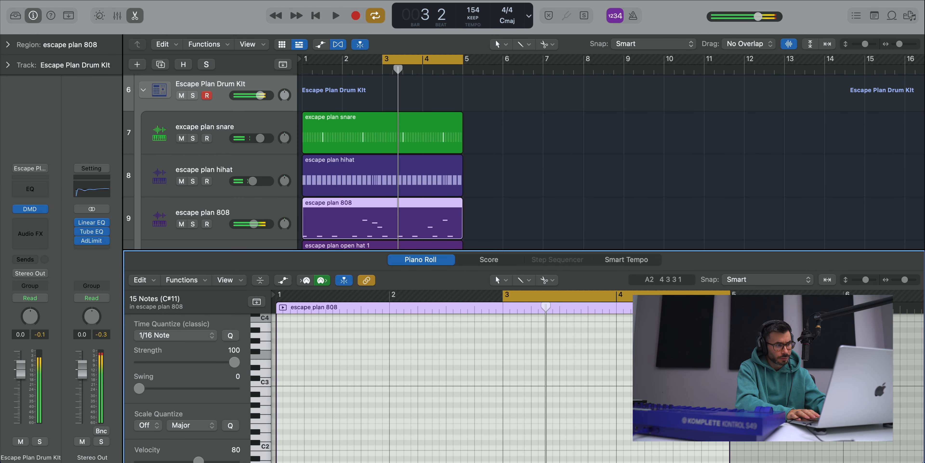
{"action": "key", "text": "space"}
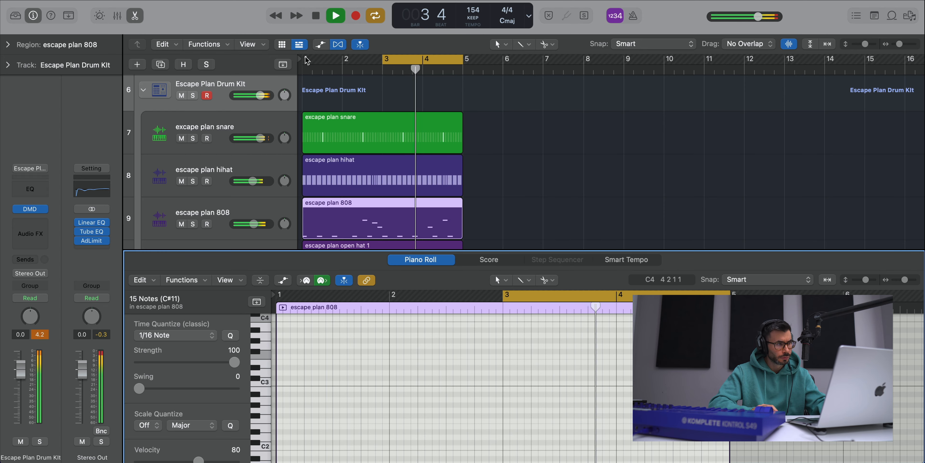
Set the cycle range back to bars 1 to 5, close the note editor and set the 808 track volume to -3.7 dB
{"action": "left_click_drag", "start_coordinate": [308, 60], "coordinate": [464, 60]}
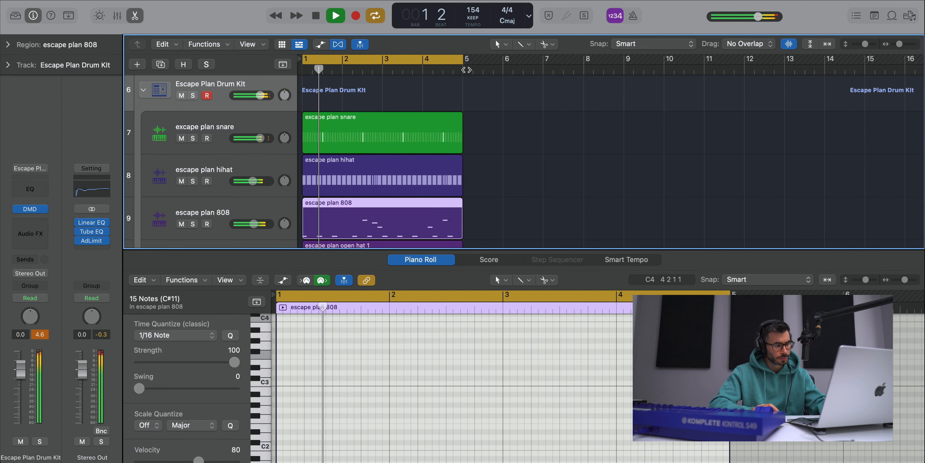
{"action": "key", "text": "x"}
{"action": "key", "text": "x"}
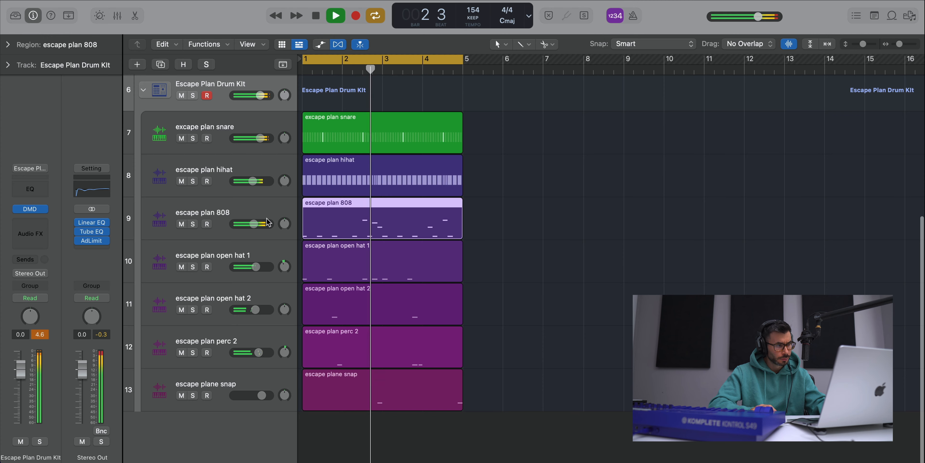
{"action": "left_click_drag", "start_coordinate": [253, 224], "coordinate": [254, 224]}
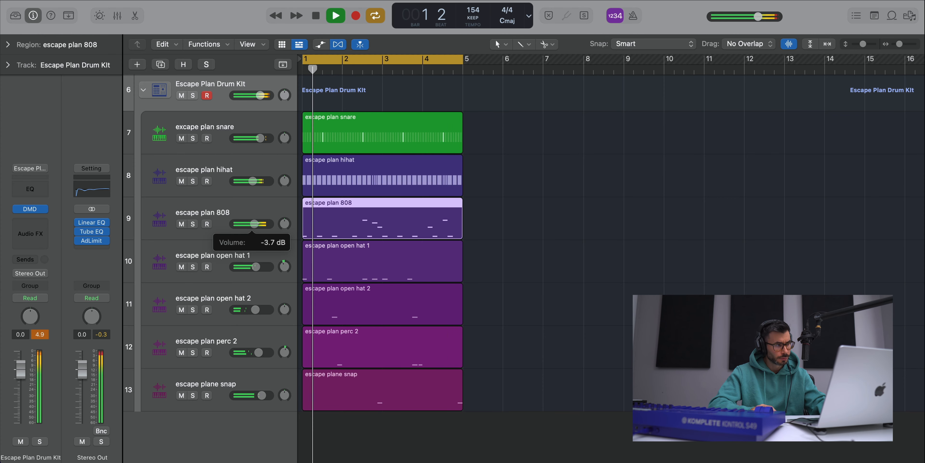
{"action": "key", "text": "x"}
{"action": "key", "text": "x"}
Stop playback, repeat all string and drum regions once from bar 5, and set the cycle range to the repeated regions
{"action": "key", "text": "super+Up"}
{"action": "key", "text": "super+Up"}
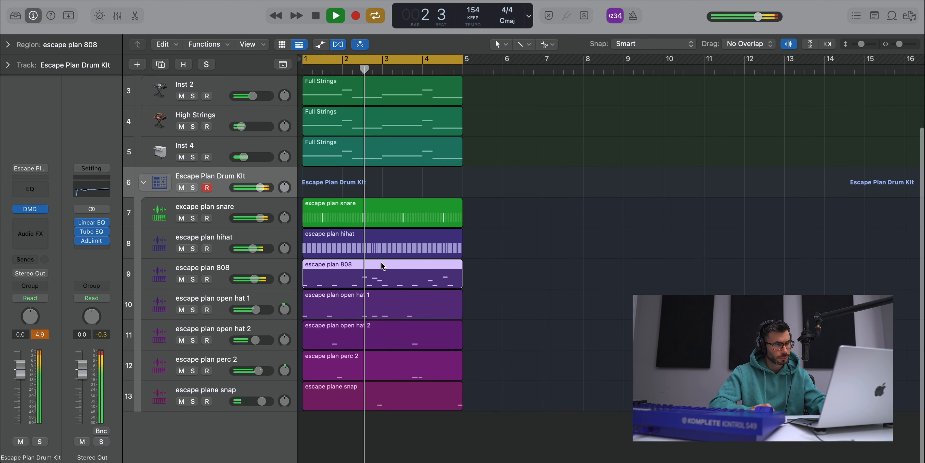
{"action": "key", "text": "super+Up"}
{"action": "key", "text": "space"}
{"action": "left_click_drag", "start_coordinate": [499, 359], "coordinate": [314, 47]}
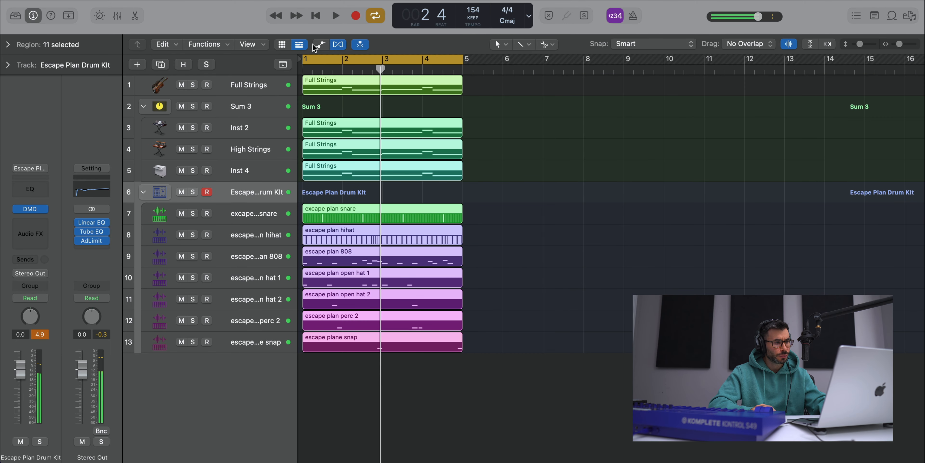
{"action": "key", "text": "super+r"}
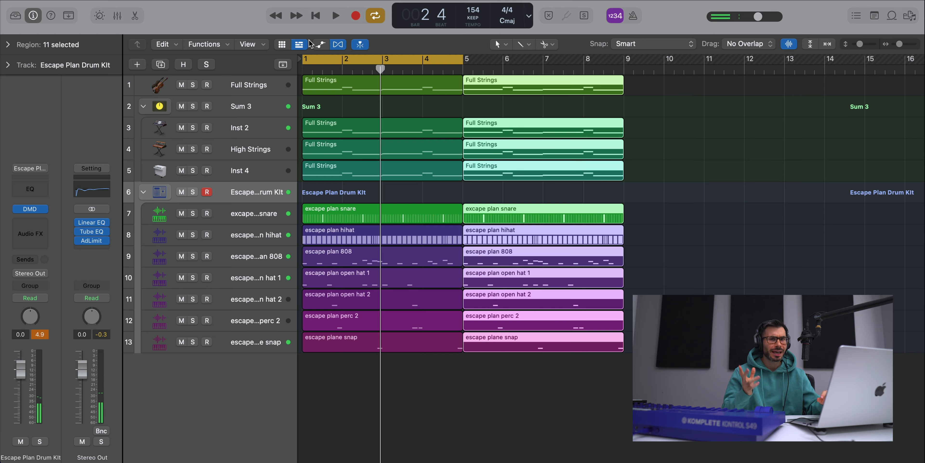
{"action": "key", "text": "super+u"}
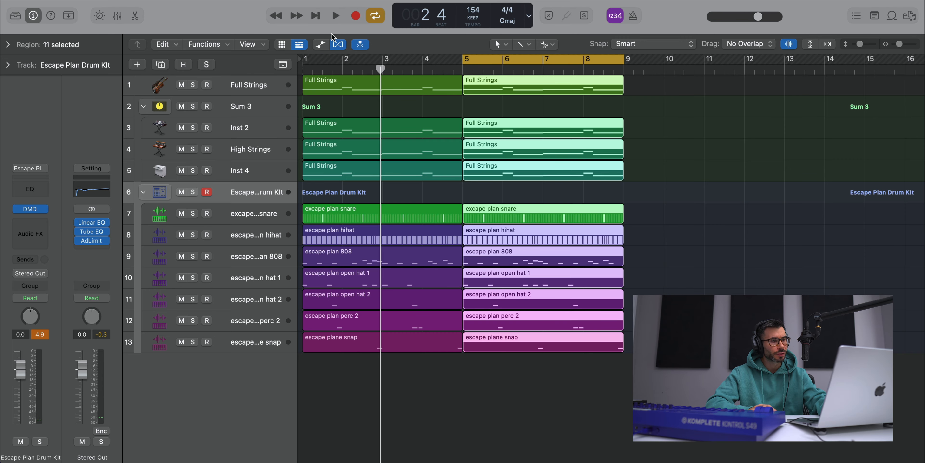
Create one new software instrument track with an empty channel strip
{"action": "left_click", "coordinate": [137, 65]}
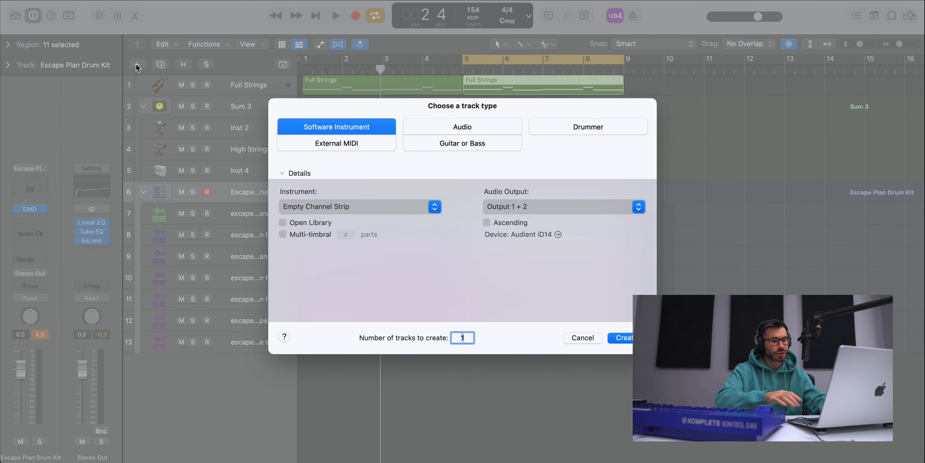
{"action": "key", "text": "Return"}
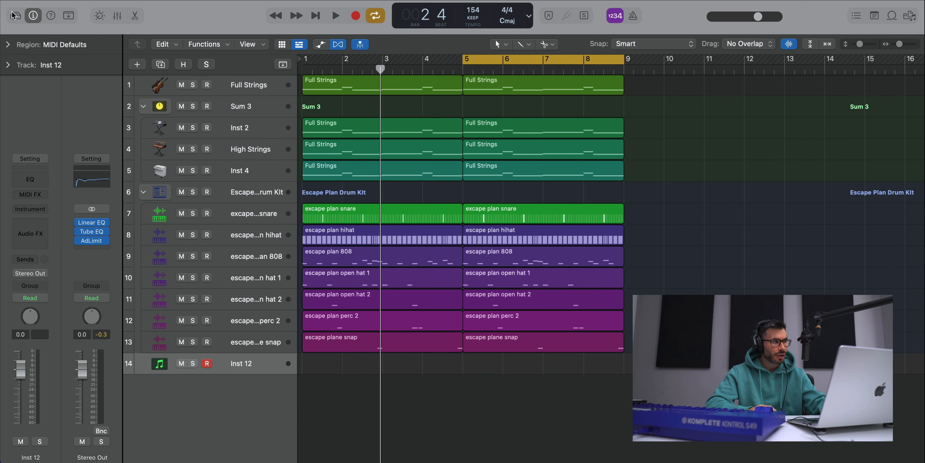
Load the LD Ghost patch from The Sounds of Metro folder of the IAMM user presets onto the Inst 12 track
{"action": "left_click", "coordinate": [14, 15]}
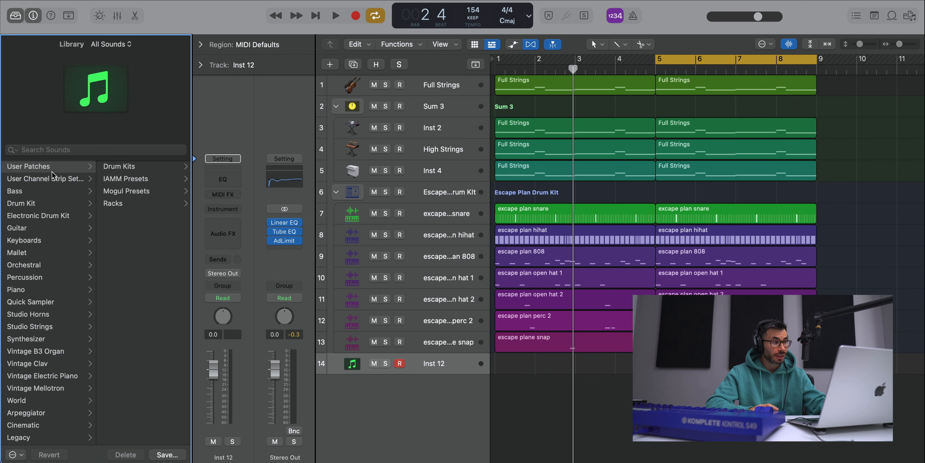
{"action": "left_click", "coordinate": [134, 191]}
{"action": "left_click", "coordinate": [132, 170]}
{"action": "left_click", "coordinate": [127, 180]}
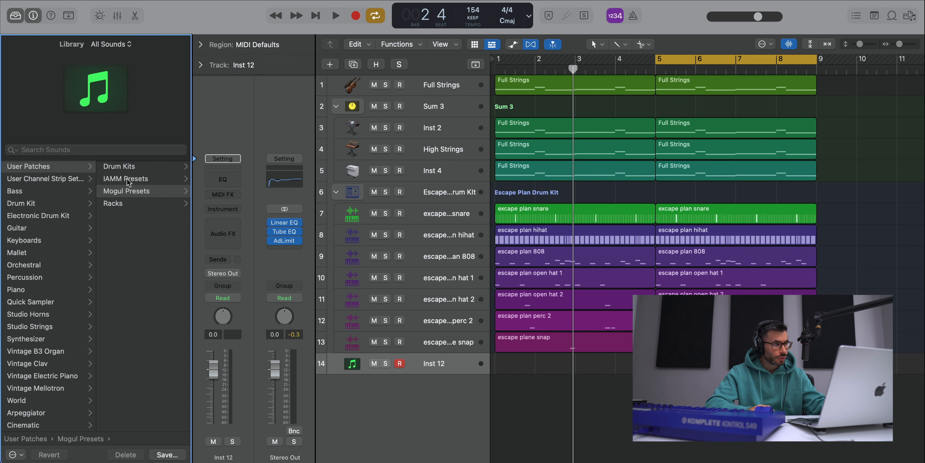
{"action": "left_click", "coordinate": [132, 178]}
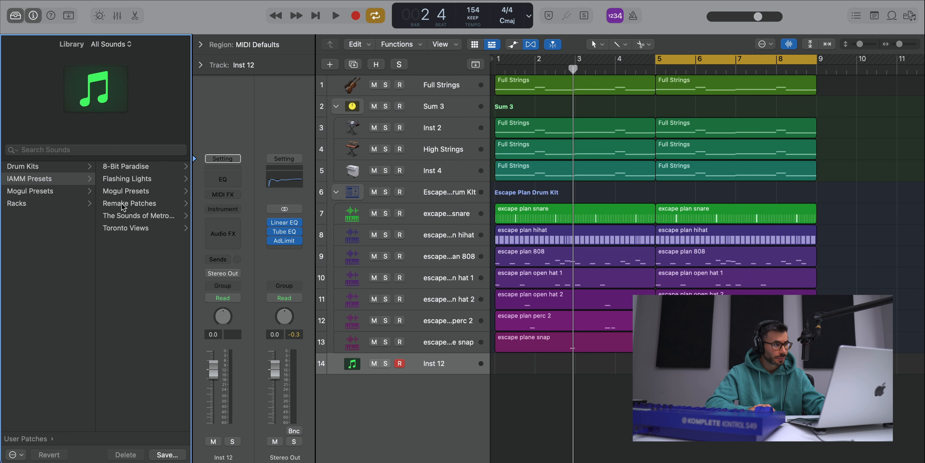
{"action": "left_click", "coordinate": [128, 216]}
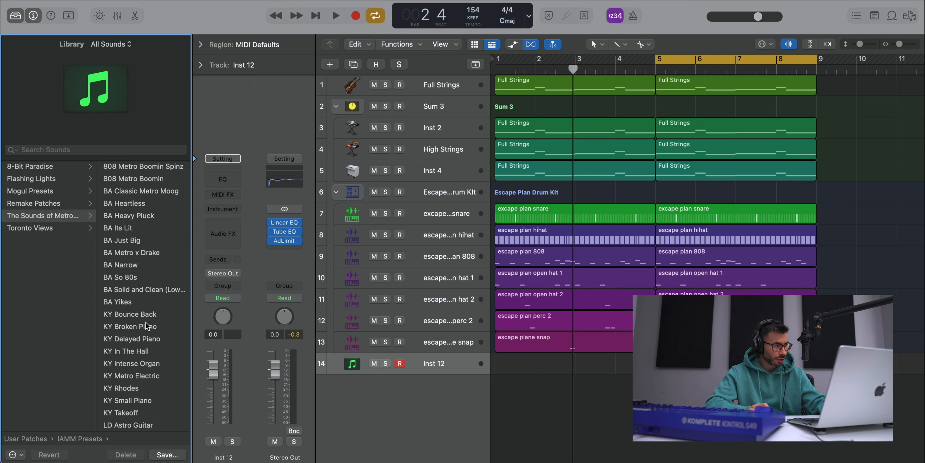
{"action": "scroll", "coordinate": [146, 322], "scroll_direction": "down", "scroll_amount": 3}
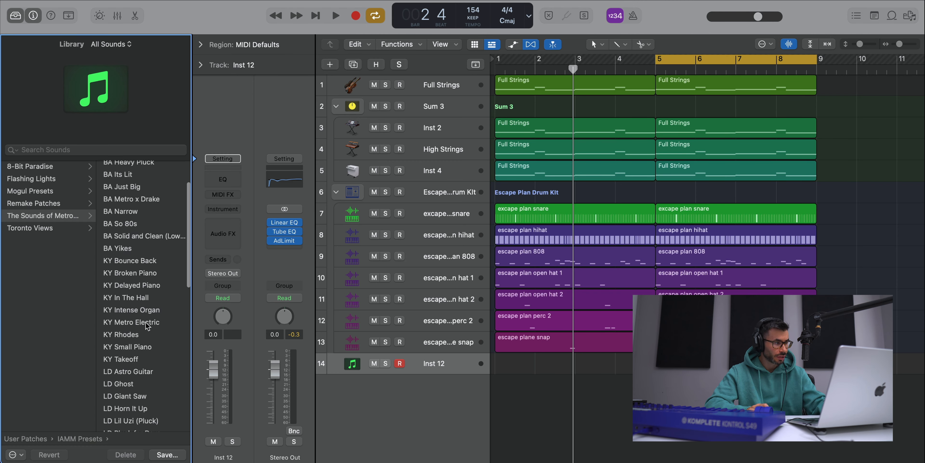
{"action": "scroll", "coordinate": [146, 323], "scroll_direction": "down", "scroll_amount": 2}
{"action": "scroll", "coordinate": [145, 322], "scroll_direction": "down", "scroll_amount": 3}
{"action": "scroll", "coordinate": [145, 324], "scroll_direction": "down", "scroll_amount": 2}
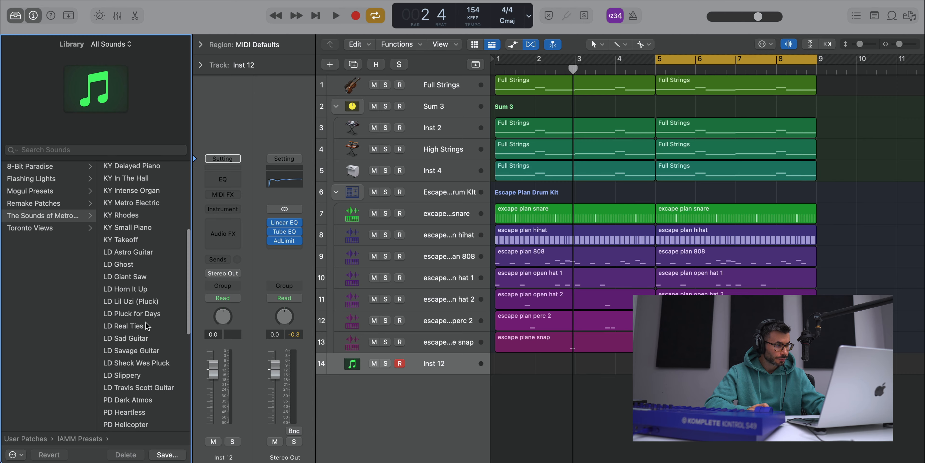
{"action": "left_click", "coordinate": [128, 265]}
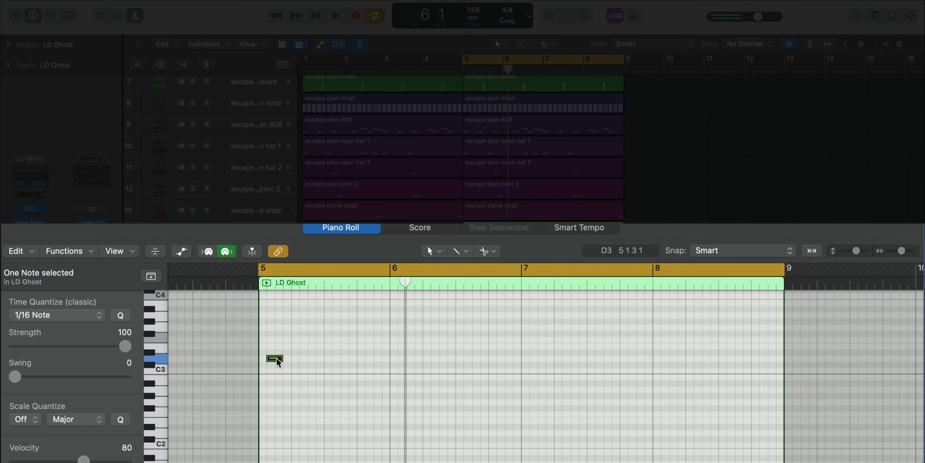
Place the LD Ghost region's first note on D#3 at the start of bar 5 and lengthen it to about 1.5 beats
{"action": "mouse_move", "coordinate": [274, 359]}
{"action": "left_mouse_down"}
{"action": "mouse_move", "coordinate": [316, 360]}
{"action": "mouse_move", "coordinate": [300, 380]}
{"action": "mouse_move", "coordinate": [276, 351]}
{"action": "left_mouse_up"}
{"action": "key", "text": "space"}
{"action": "key", "text": "space"}
{"action": "left_click", "coordinate": [494, 441]}
{"action": "key", "text": "space"}
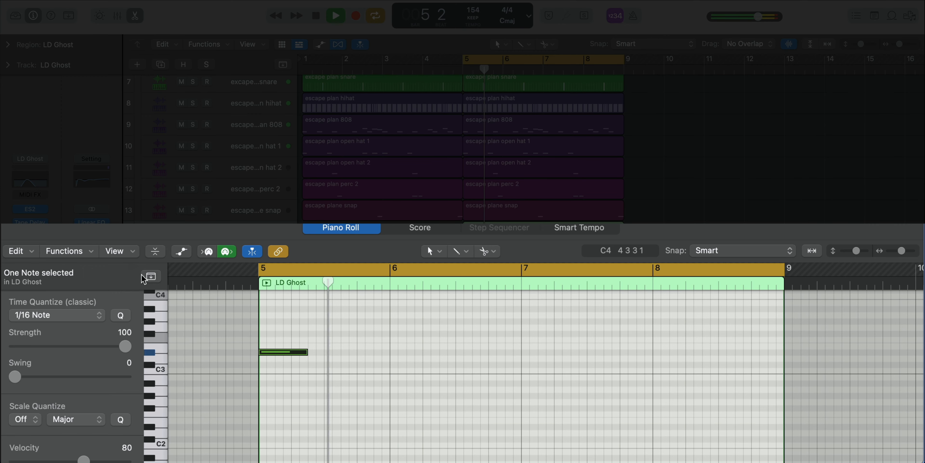
{"action": "scroll", "coordinate": [229, 413], "scroll_direction": "right", "scroll_amount": 2}
{"action": "key", "text": "space"}
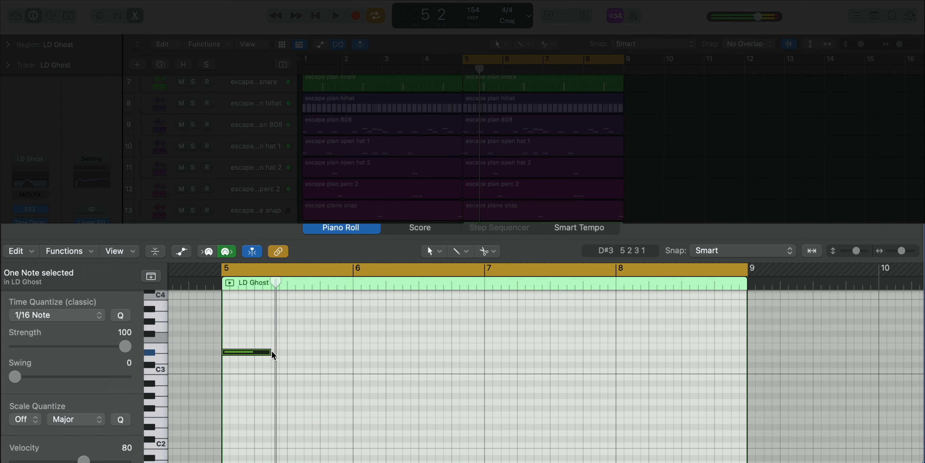
Add a G3 note directly after the first note and extend it to bar 6, and make a D3 note fill bar 6
{"action": "left_click", "coordinate": [275, 328]}
{"action": "key", "text": "space"}
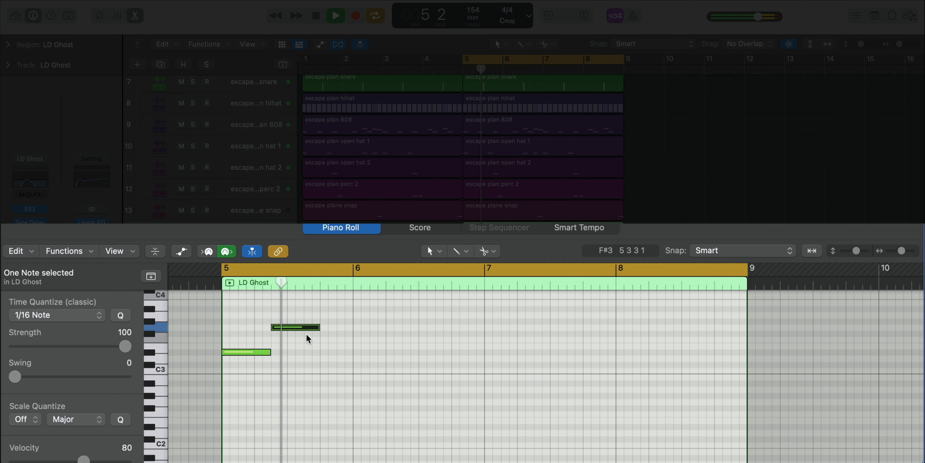
{"action": "key", "text": "space"}
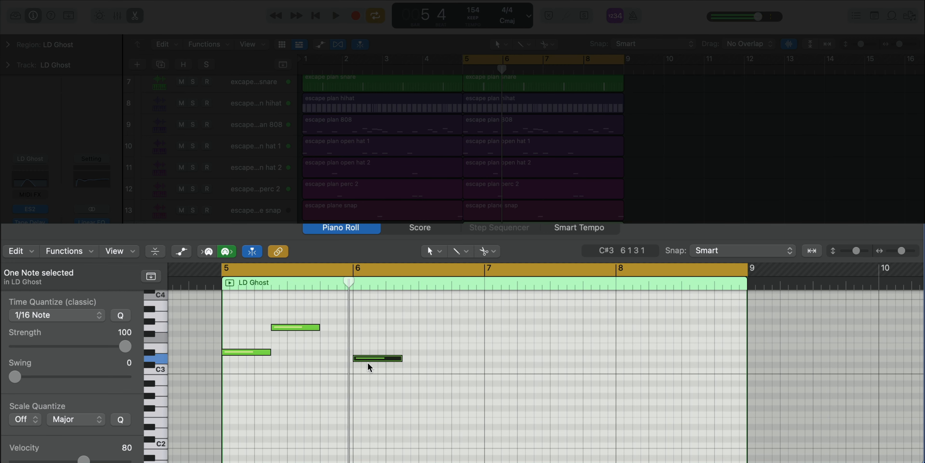
{"action": "left_click_drag", "start_coordinate": [400, 359], "coordinate": [483, 359]}
{"action": "key", "text": "space"}
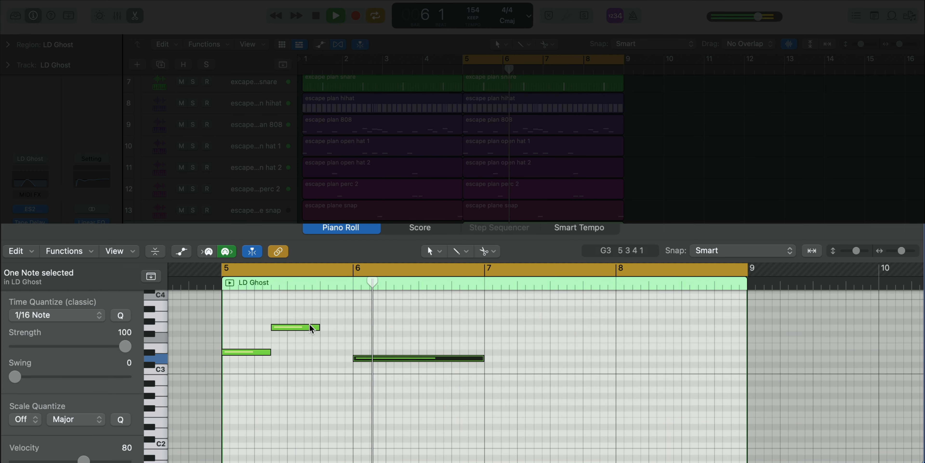
{"action": "key", "text": "space"}
{"action": "left_click_drag", "start_coordinate": [320, 327], "coordinate": [359, 336]}
{"action": "key", "text": "space"}
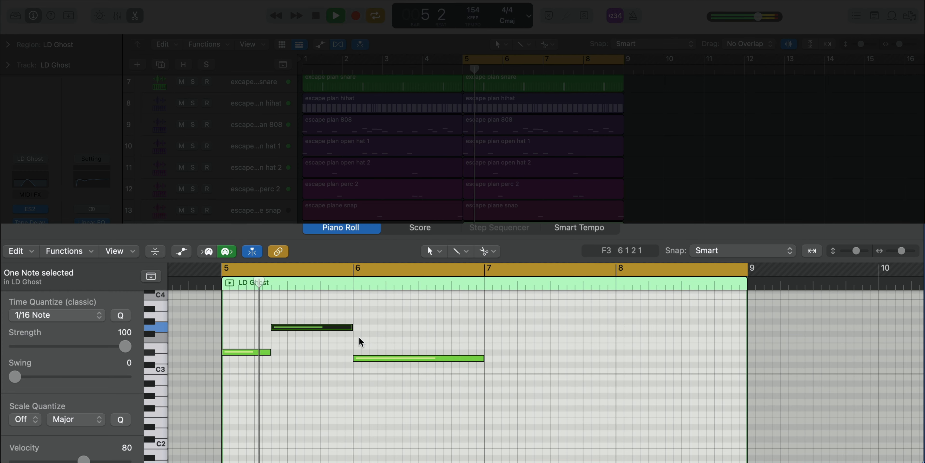
{"action": "left_click", "coordinate": [487, 352], "text": "super"}
{"action": "left_click_drag", "start_coordinate": [564, 350], "coordinate": [533, 358]}
{"action": "key", "text": "space"}
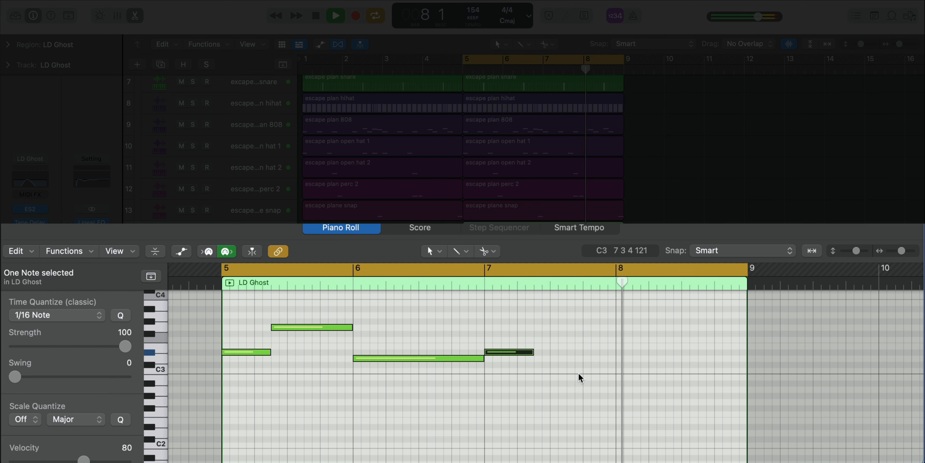
{"action": "key", "text": "space"}
{"action": "left_click_drag", "start_coordinate": [603, 384], "coordinate": [520, 340]}
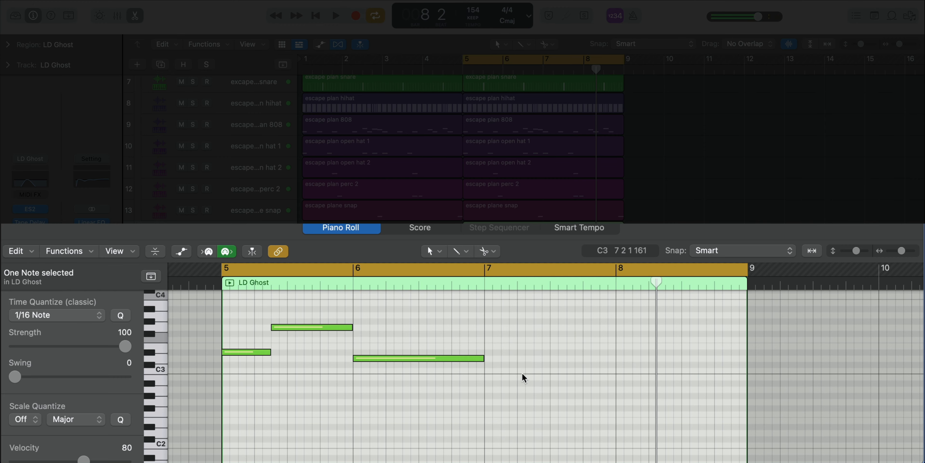
Repeat the three melody notes once from bar 7 and trim the LD Ghost region to end at bar 9
{"action": "left_click_drag", "start_coordinate": [522, 374], "coordinate": [237, 306]}
{"action": "key", "text": "super+r"}
{"action": "key", "text": "space"}
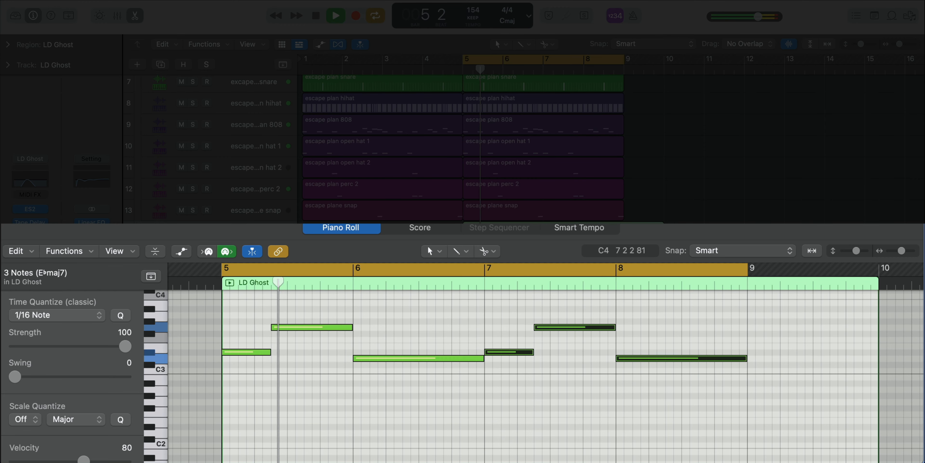
{"action": "right_click", "coordinate": [623, 222]}
{"action": "key", "text": "Delete"}
{"action": "left_click", "coordinate": [589, 222]}
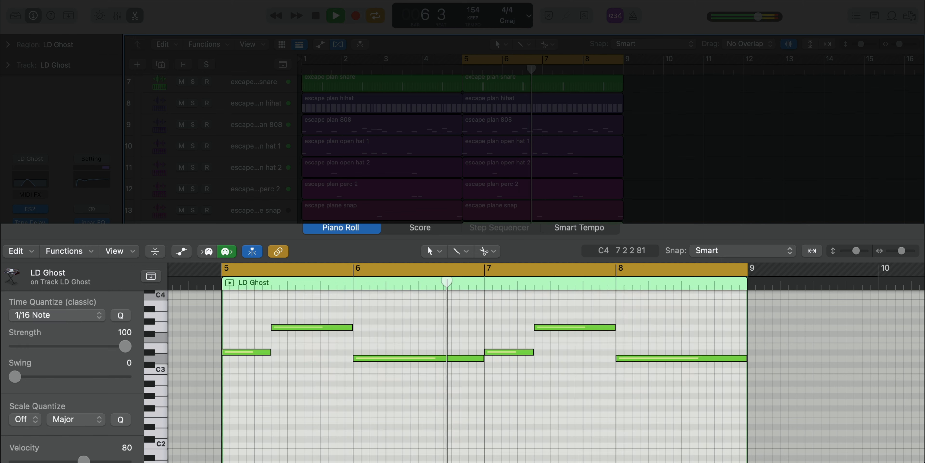
Transpose all six LD Ghost notes up one octave
{"action": "key", "text": "super+a"}
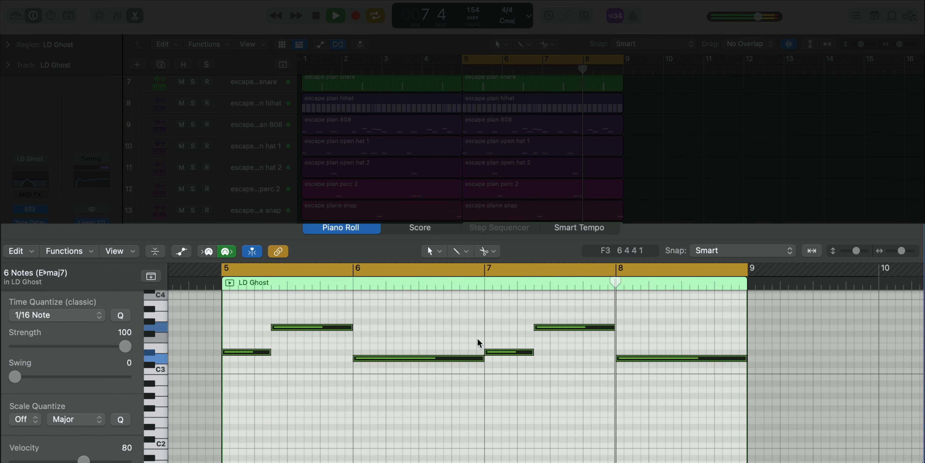
{"action": "key", "text": "Delete"}
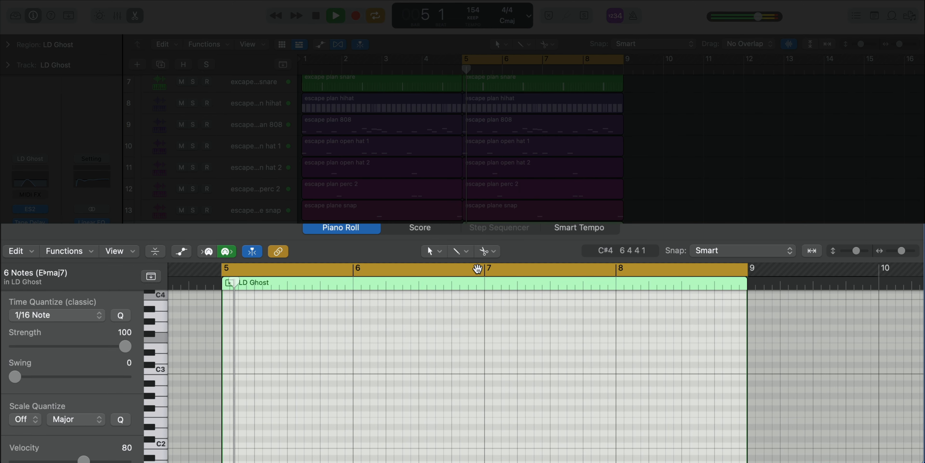
{"action": "key", "text": "super+z"}
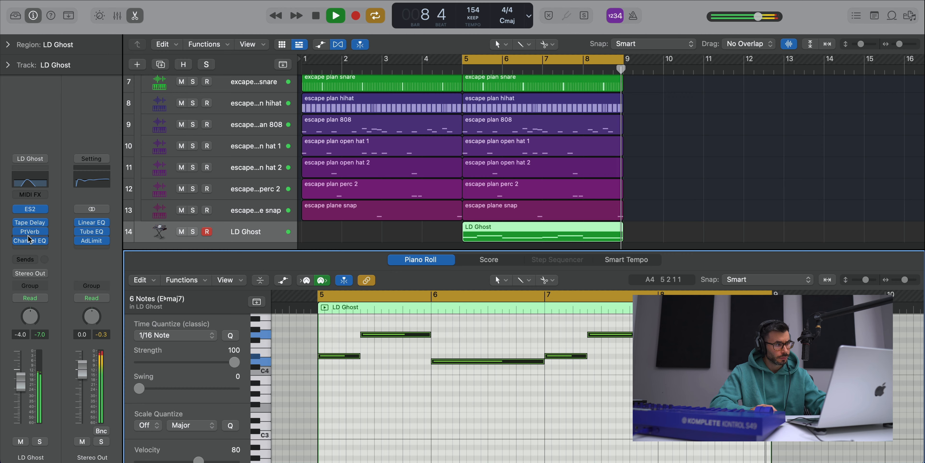
Raise the high-cut frequency slightly in the LD Ghost track's Channel EQ and set the track volume to -6.0 dB
{"action": "left_click", "coordinate": [29, 240]}
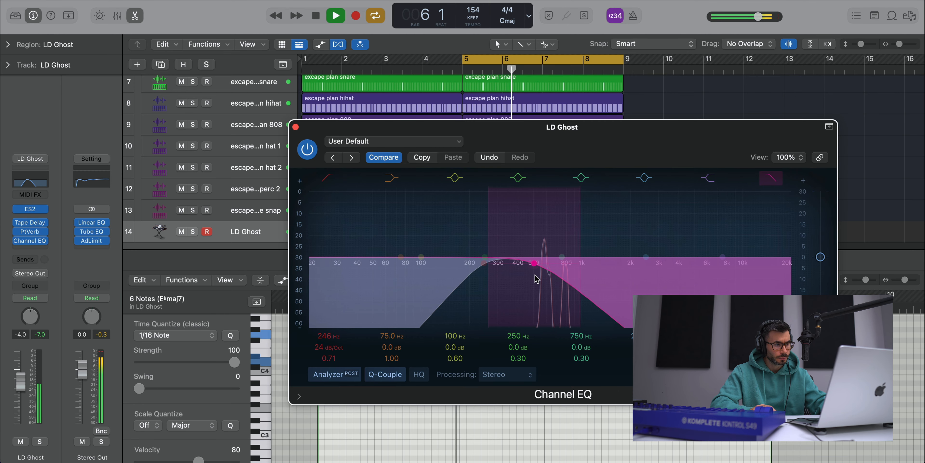
{"action": "left_click_drag", "start_coordinate": [537, 278], "coordinate": [541, 280]}
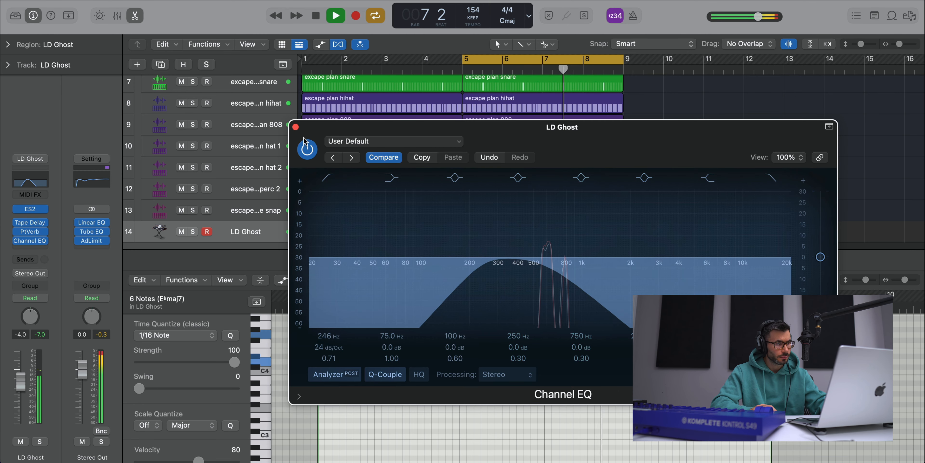
{"action": "left_click", "coordinate": [296, 127]}
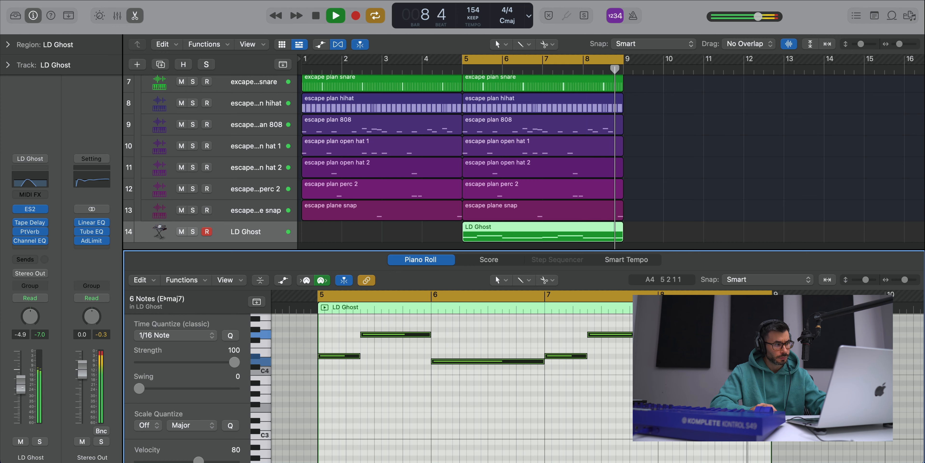
{"action": "left_click_drag", "start_coordinate": [17, 388], "coordinate": [16, 392]}
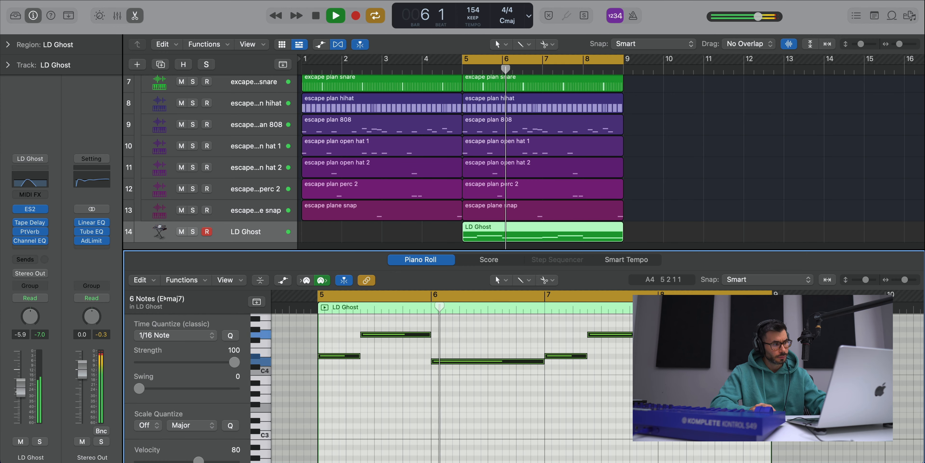
{"action": "key", "text": "space"}
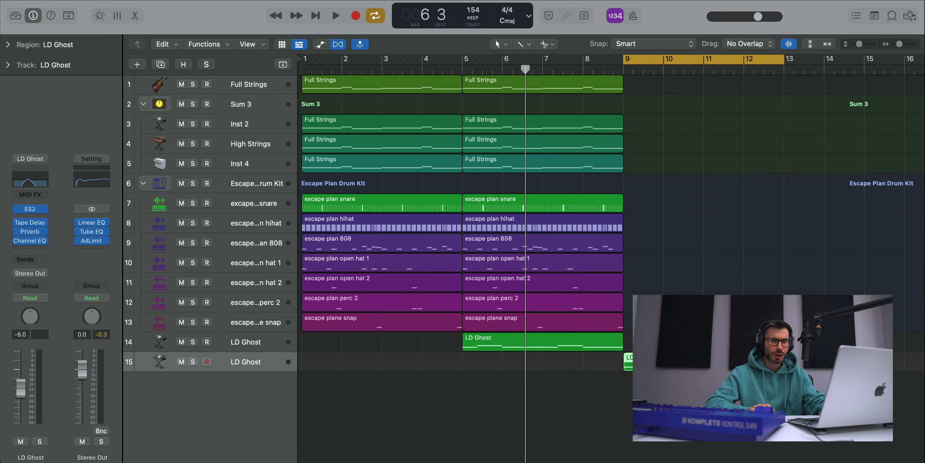
Load the BA Classic Metro Moog patch from The Sounds of Metro presets onto the Inst 14 track
{"action": "key", "text": "space"}
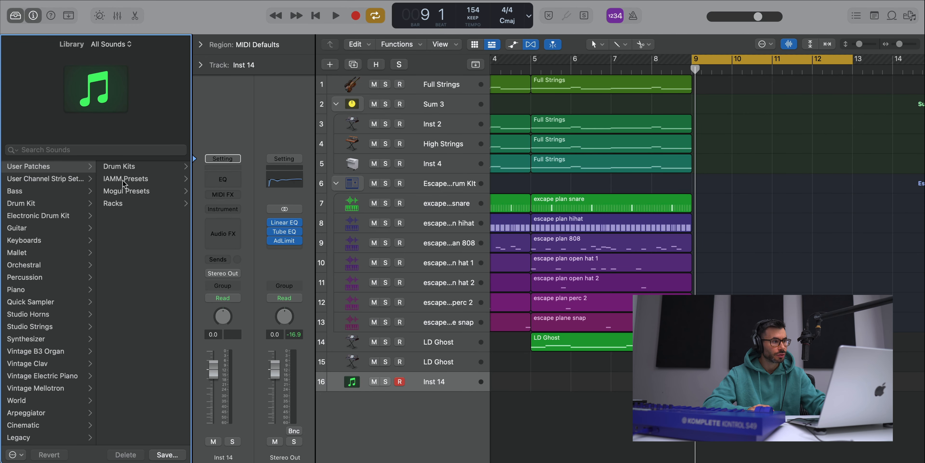
{"action": "left_click", "coordinate": [123, 179]}
{"action": "left_click", "coordinate": [137, 216]}
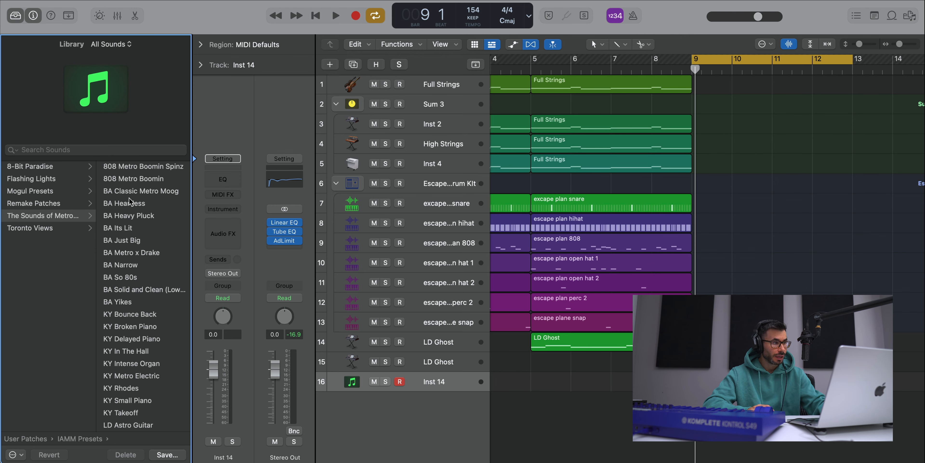
{"action": "left_click", "coordinate": [132, 191]}
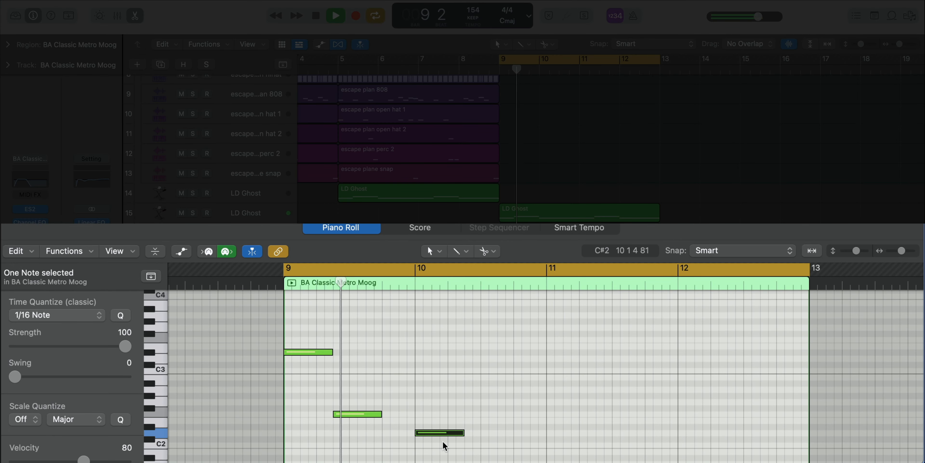
Extend the bass region's F2 note to bar 10 and its D2 note to bar 11, and play the result
{"action": "key", "text": "space"}
{"action": "left_click", "coordinate": [381, 413]}
{"action": "left_click_drag", "start_coordinate": [381, 413], "coordinate": [414, 413]}
{"action": "left_click", "coordinate": [421, 430]}
{"action": "key", "text": "space"}
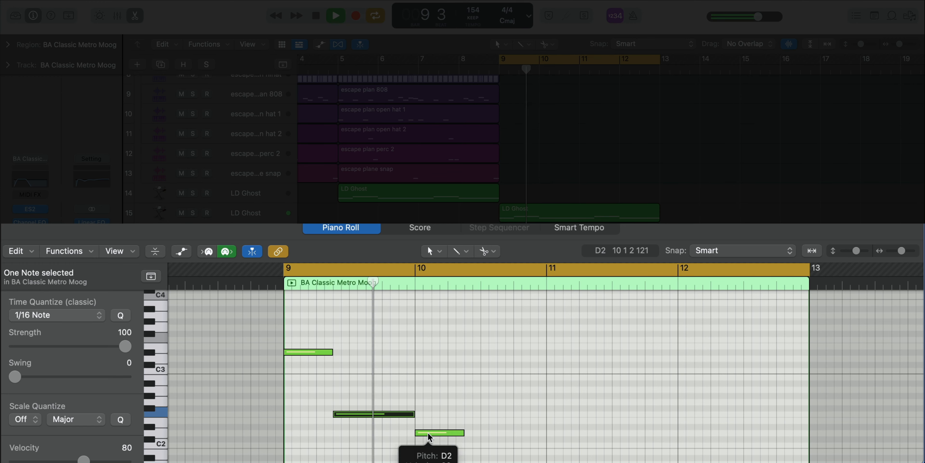
{"action": "key", "text": "space"}
{"action": "left_click_drag", "start_coordinate": [463, 433], "coordinate": [546, 440]}
{"action": "key", "text": "space"}
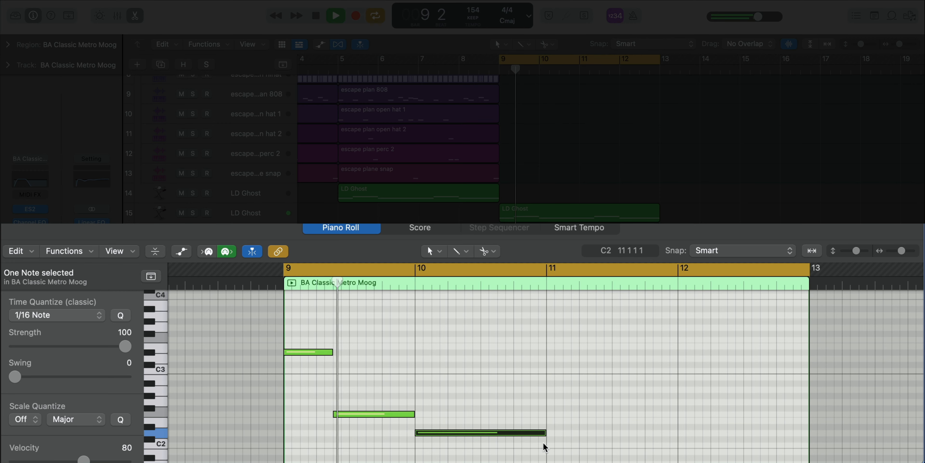
{"action": "left_click", "coordinate": [345, 412]}
{"action": "key", "text": "space"}
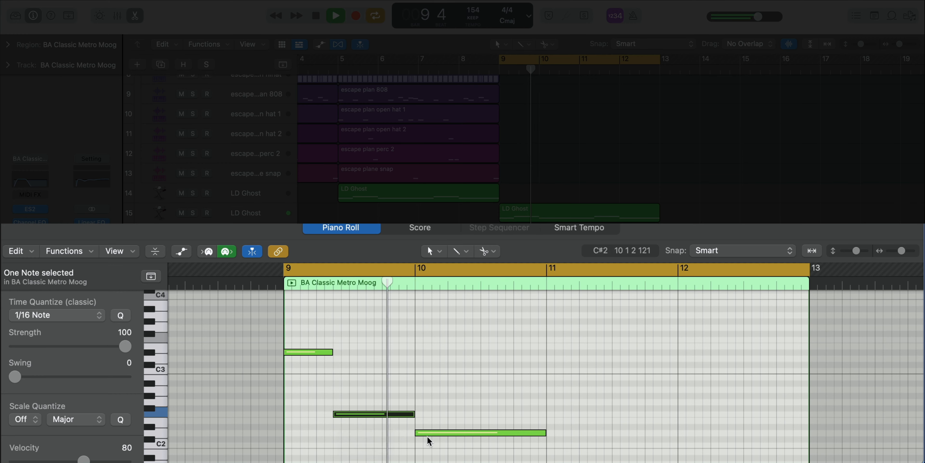
{"action": "key", "text": "space"}
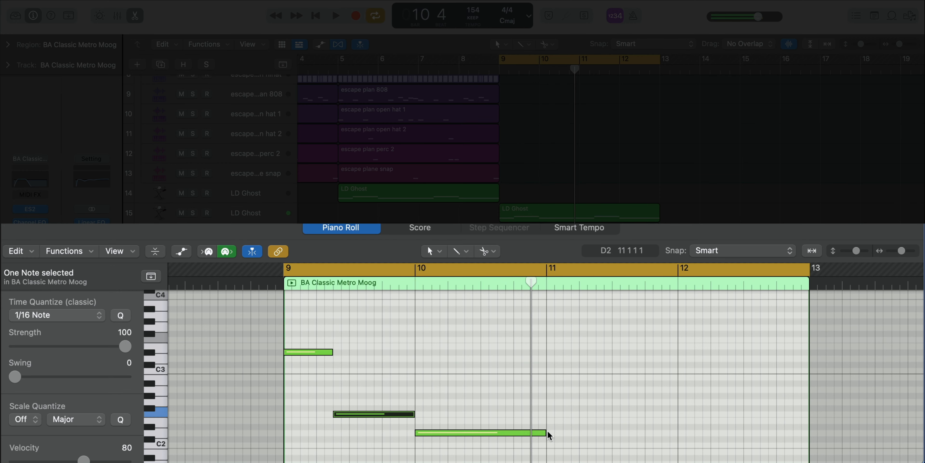
Add a D#2 note of about 1.5 beats at bar 11, a G2 note directly after it, and a D2 note filling bar 12
{"action": "key", "text": "space"}
{"action": "left_click", "coordinate": [550, 425], "text": "super"}
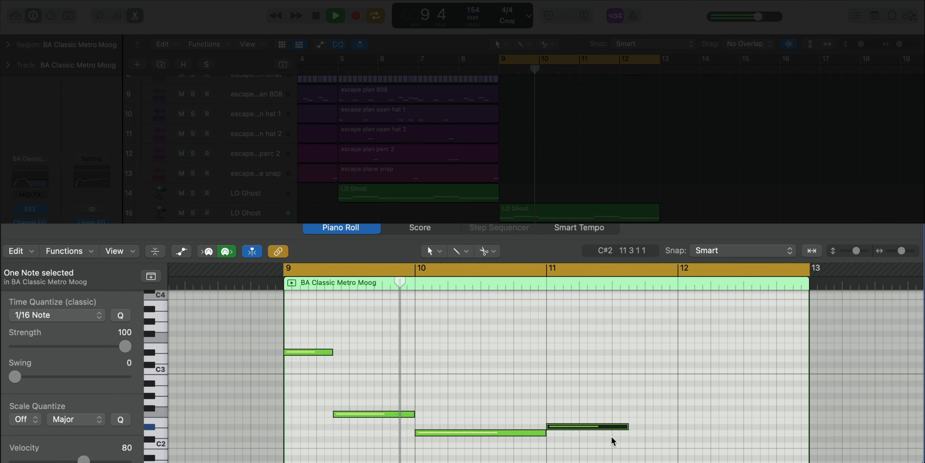
{"action": "left_click", "coordinate": [583, 401]}
{"action": "left_click_drag", "start_coordinate": [585, 403], "coordinate": [592, 429]}
{"action": "key", "text": "space"}
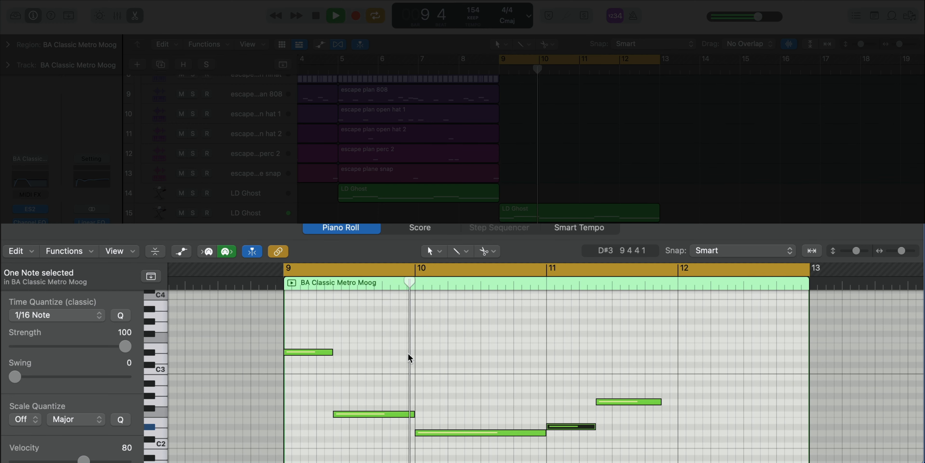
{"action": "left_click", "coordinate": [681, 432]}
{"action": "left_click_drag", "start_coordinate": [722, 432], "coordinate": [808, 432]}
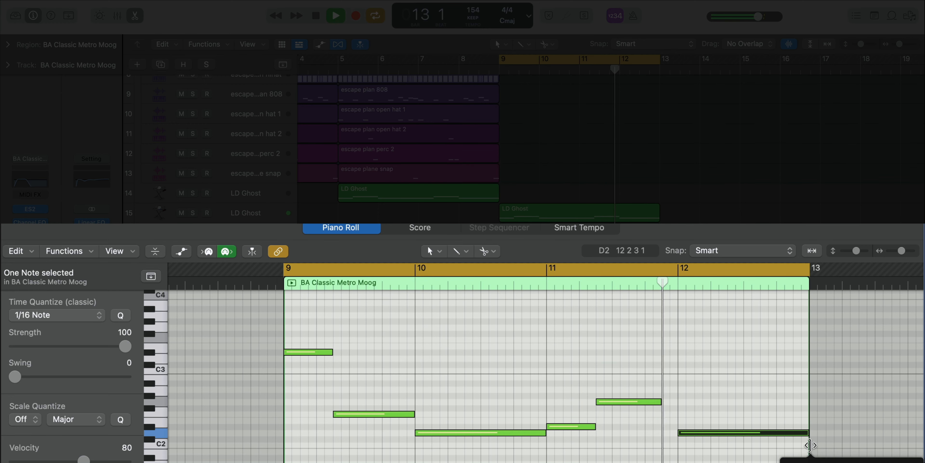
Extend the bass region's G2 note to bar 12, then transpose all the bass notes to a lower octave and play the result
{"action": "left_click_drag", "start_coordinate": [657, 401], "coordinate": [676, 402]}
{"action": "left_click", "coordinate": [712, 386]}
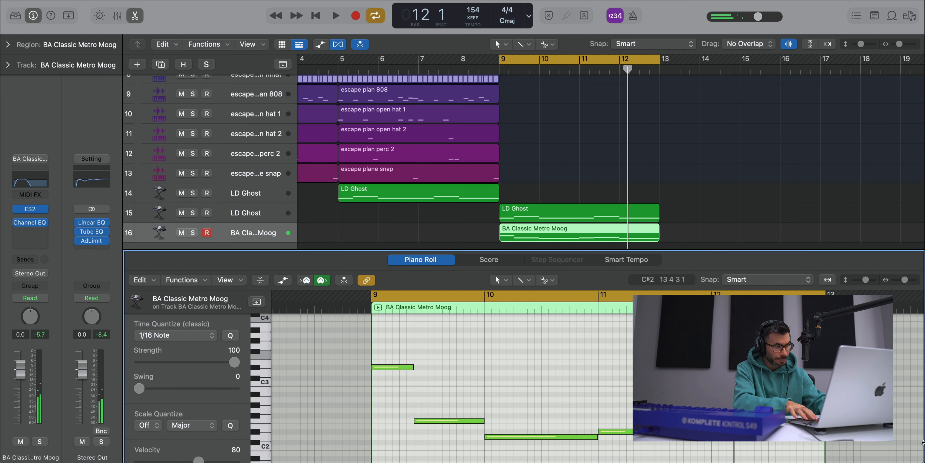
{"action": "key", "text": "super+a"}
{"action": "key", "text": "alt+shift+Down"}
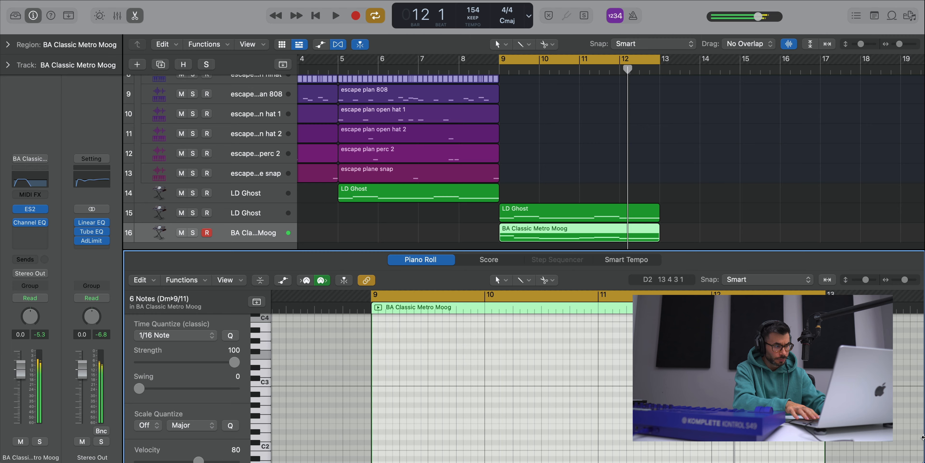
{"action": "key", "text": "space"}
{"action": "key", "text": "x"}
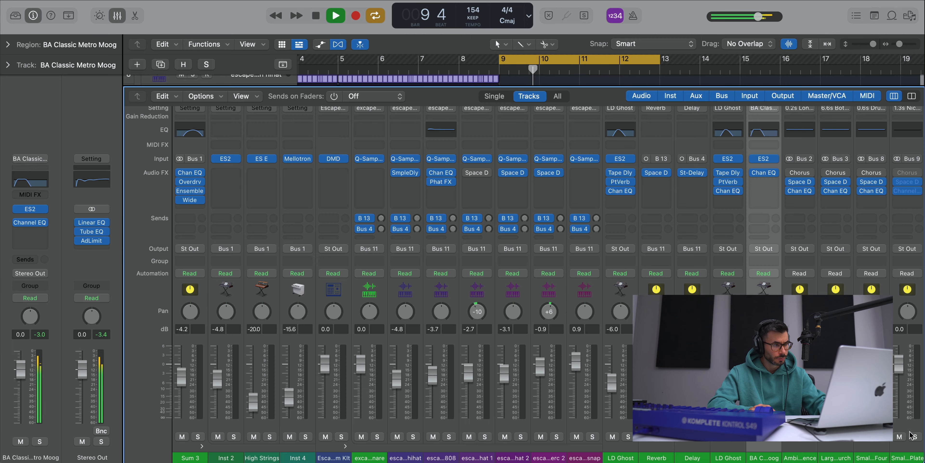
{"action": "key", "text": "x"}
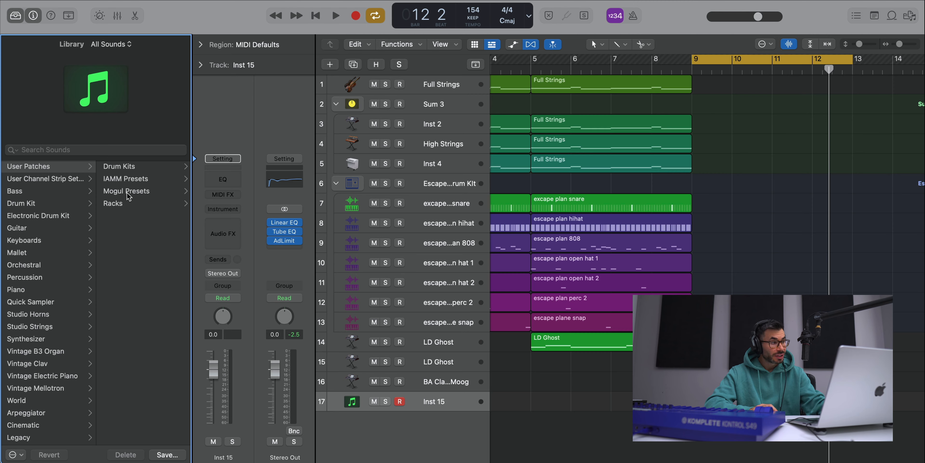
Load the FX White Noise Splash patch from Expansion 3 of the Mogul Presets onto the Inst 15 track
{"action": "left_click", "coordinate": [126, 194]}
{"action": "left_click", "coordinate": [129, 168]}
{"action": "left_click", "coordinate": [139, 192]}
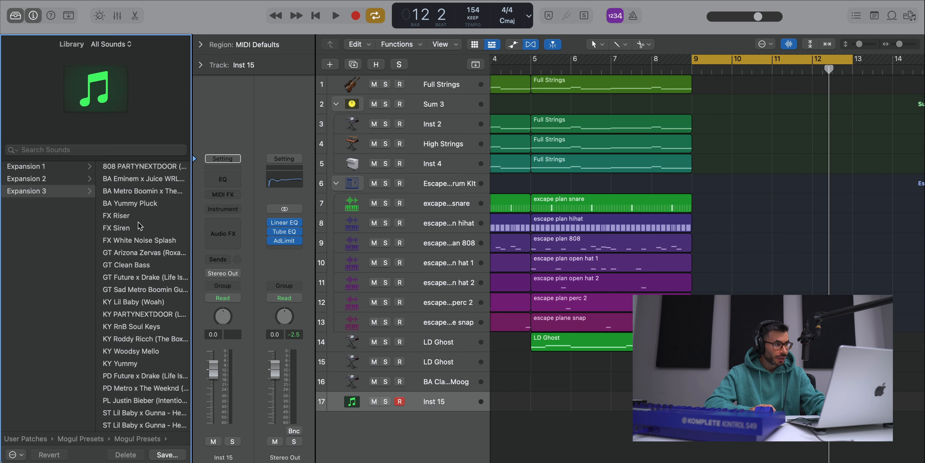
{"action": "left_click", "coordinate": [153, 244]}
{"action": "key", "text": "y"}
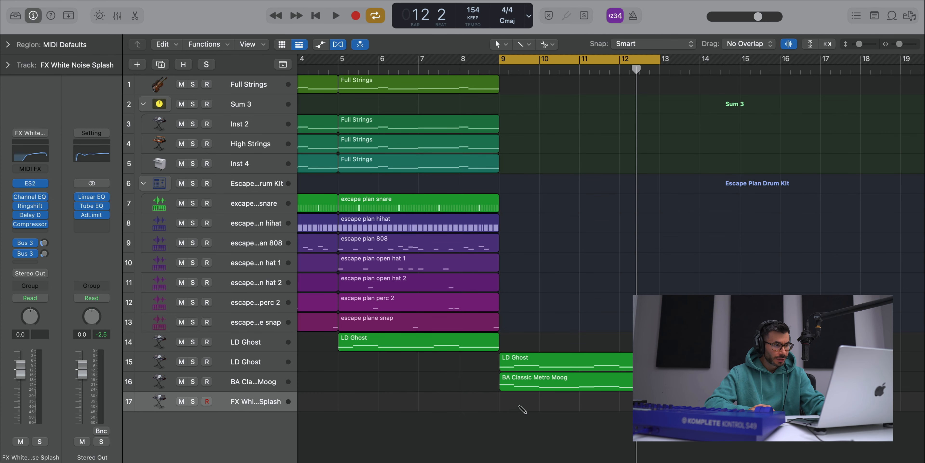
Create a region from bar 9 to bar 13 on the FX White Noise Splash track and fill it with one sustained C3 note
{"action": "left_click_drag", "start_coordinate": [534, 406], "coordinate": [655, 407]}
{"action": "double_click", "coordinate": [575, 400]}
{"action": "left_click", "coordinate": [376, 384], "text": "super"}
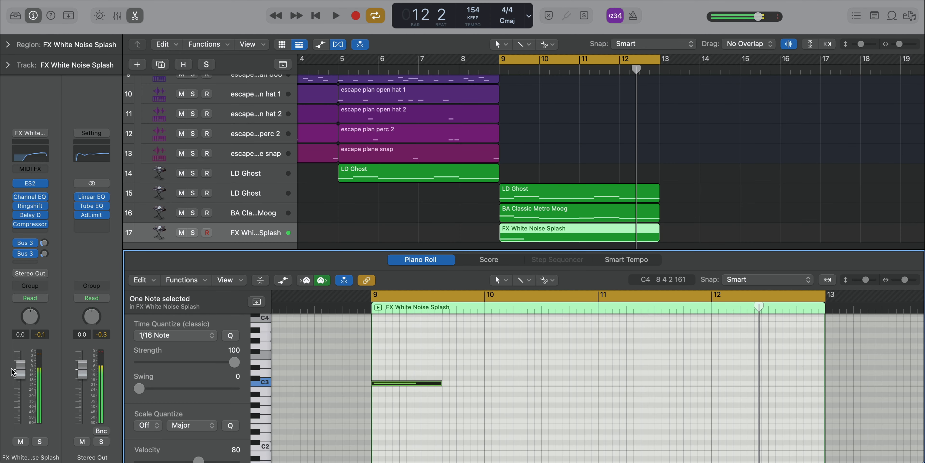
{"action": "key", "text": "space"}
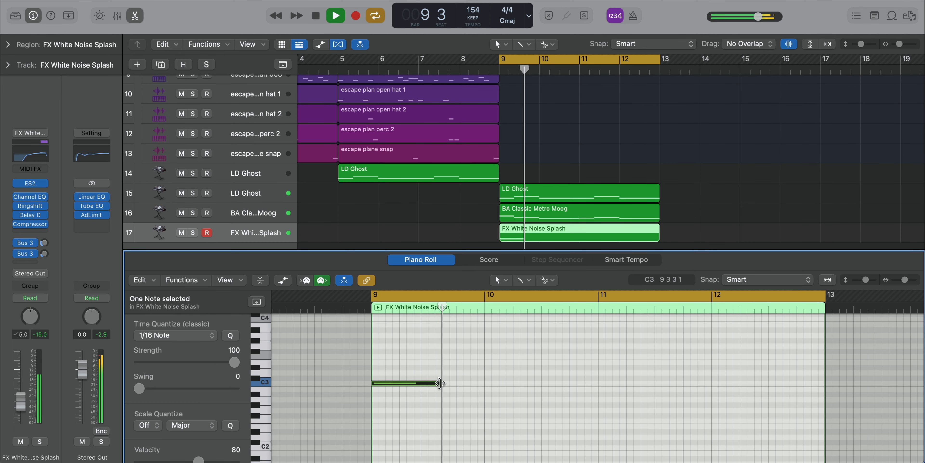
{"action": "left_click_drag", "start_coordinate": [441, 383], "coordinate": [697, 438]}
{"action": "key", "text": "space"}
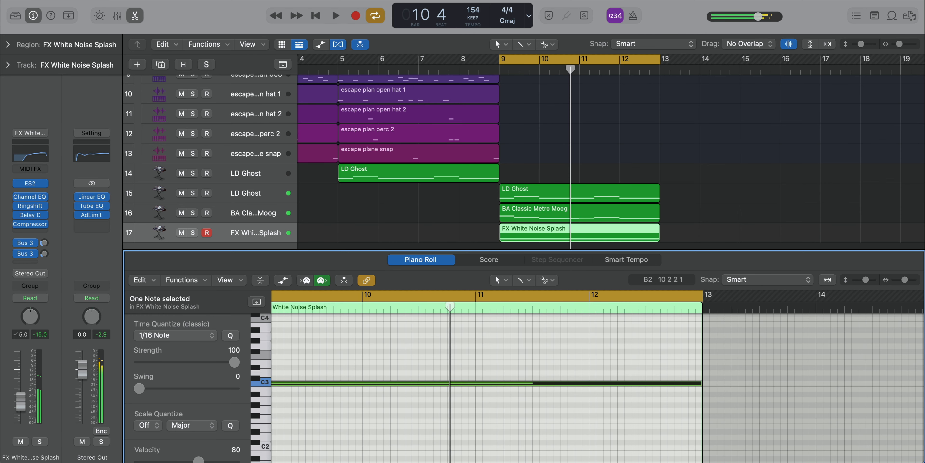
Lower the FX White Noise Splash track volume to -25.0 dB while the section plays
{"action": "key", "text": "space"}
{"action": "left_click_drag", "start_coordinate": [22, 407], "coordinate": [22, 415]}
{"action": "key", "text": "space"}
{"action": "key", "text": "space"}
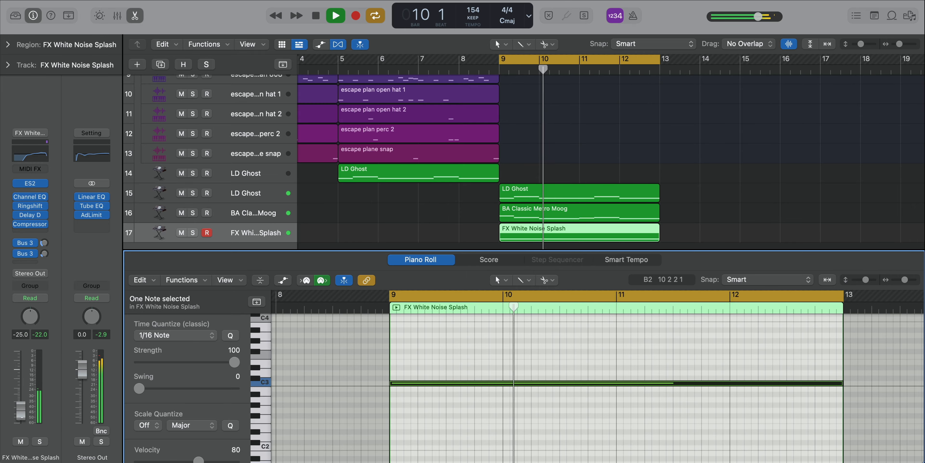
{"action": "key", "text": "x"}
{"action": "key", "text": "x"}
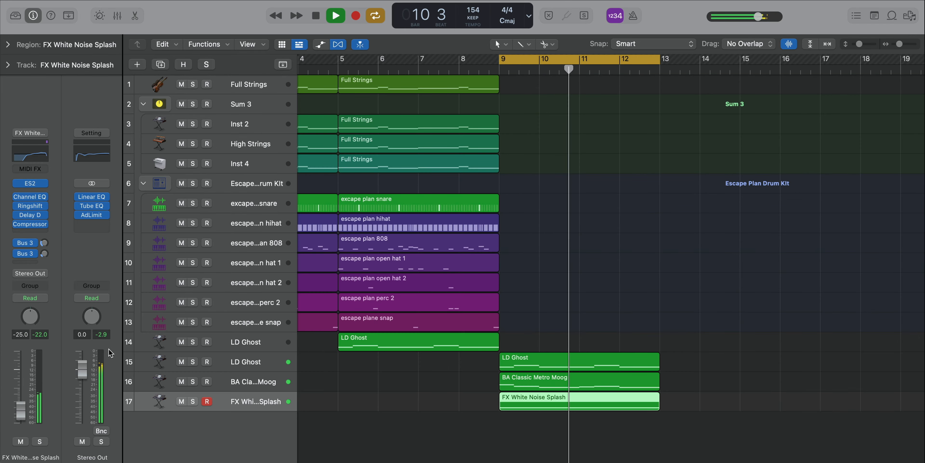
Add a new software instrument track and load Alchemy in stereo as its instrument
{"action": "left_click", "coordinate": [137, 65]}
{"action": "key", "text": "Return"}
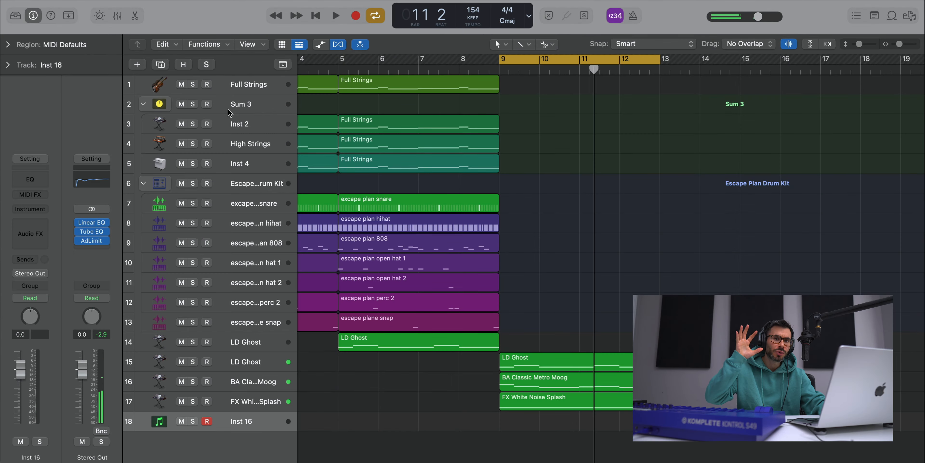
{"action": "left_click", "coordinate": [15, 16]}
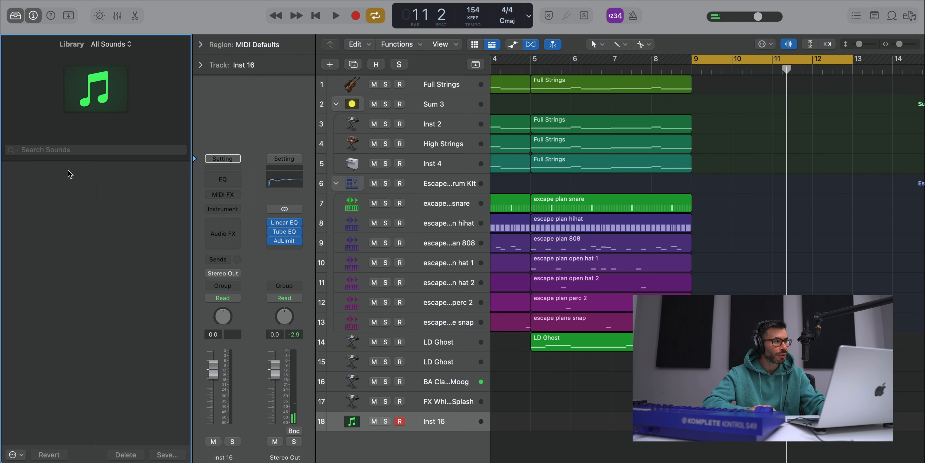
{"action": "left_click", "coordinate": [8, 16]}
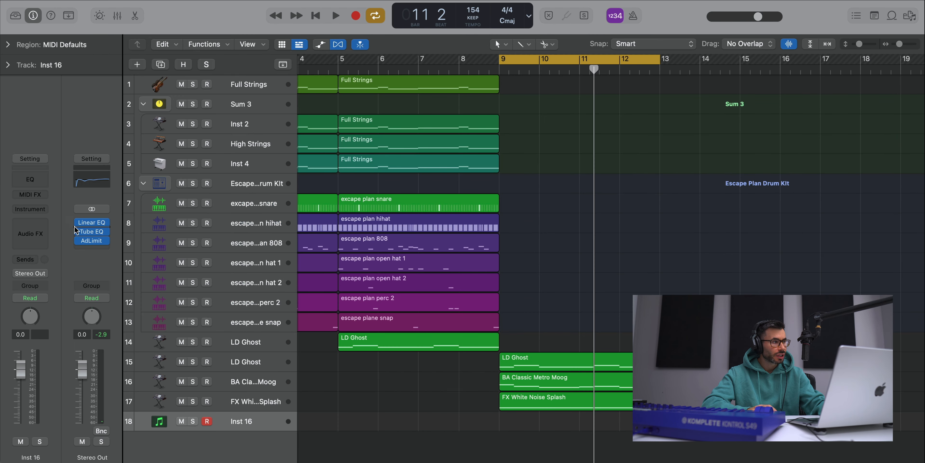
{"action": "left_click", "coordinate": [37, 215]}
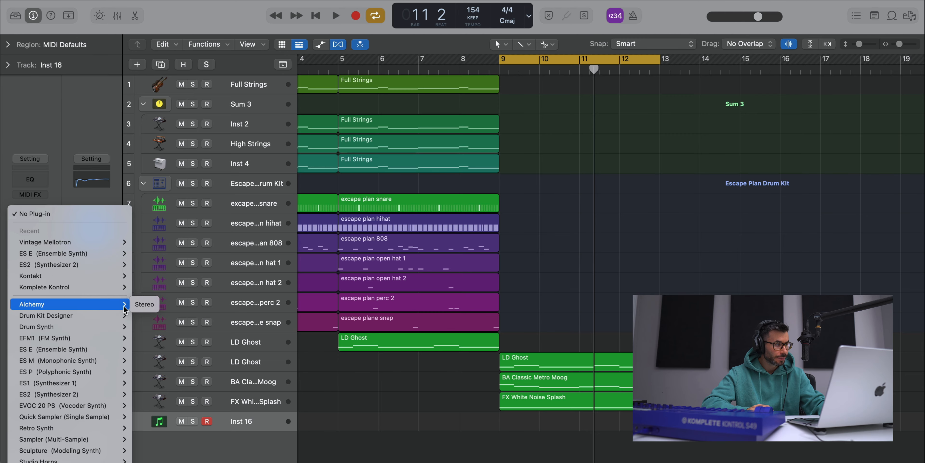
{"action": "left_click", "coordinate": [144, 307]}
Load the Alpha Pad preset from Alchemy's Pads category and close the plug-in window
{"action": "left_click_drag", "start_coordinate": [595, 127], "coordinate": [436, 25]}
{"action": "left_click", "coordinate": [149, 208]}
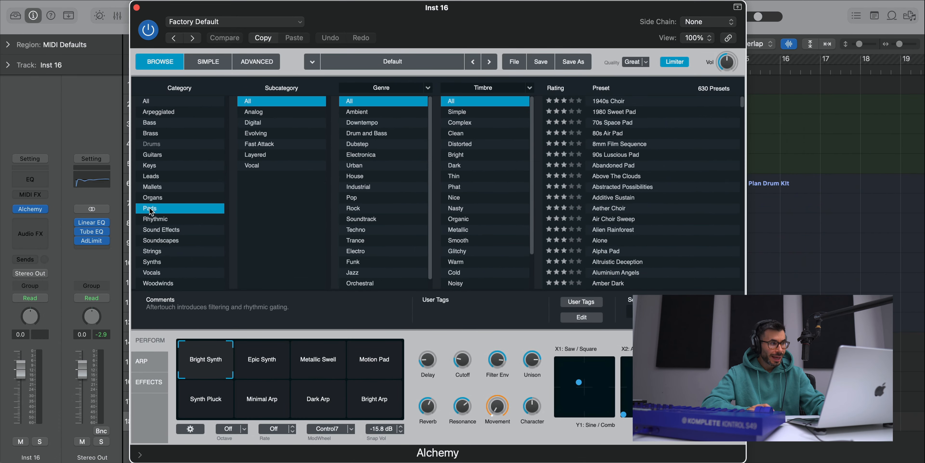
{"action": "left_click", "coordinate": [615, 252]}
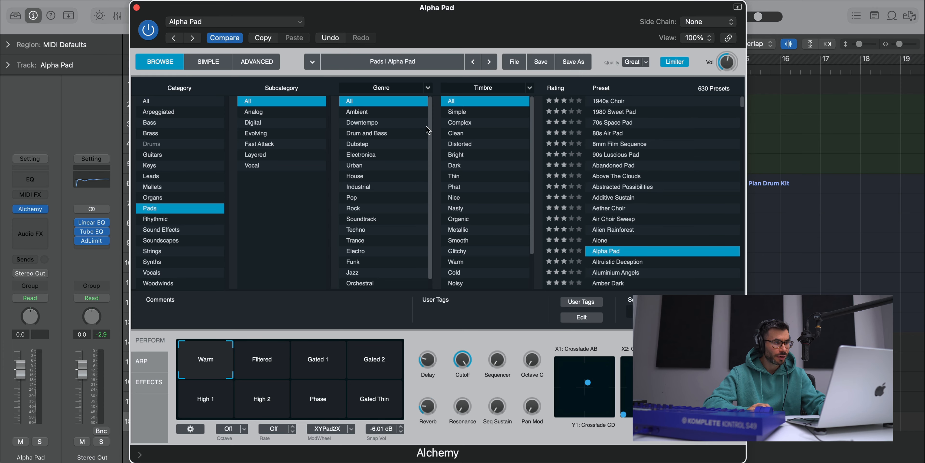
{"action": "left_click", "coordinate": [136, 7]}
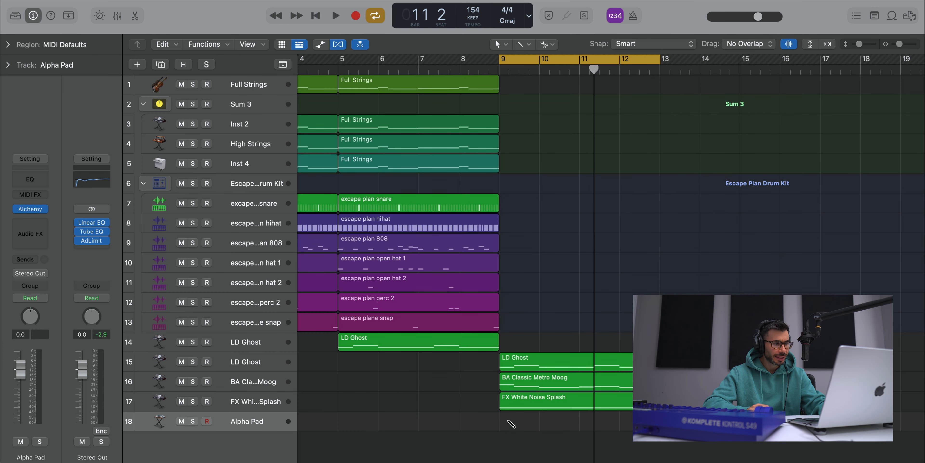
Create a region from bar 9 to bar 13 on the Alpha Pad track and open it for note editing during playback
{"action": "left_click_drag", "start_coordinate": [534, 424], "coordinate": [660, 425]}
{"action": "key", "text": "p"}
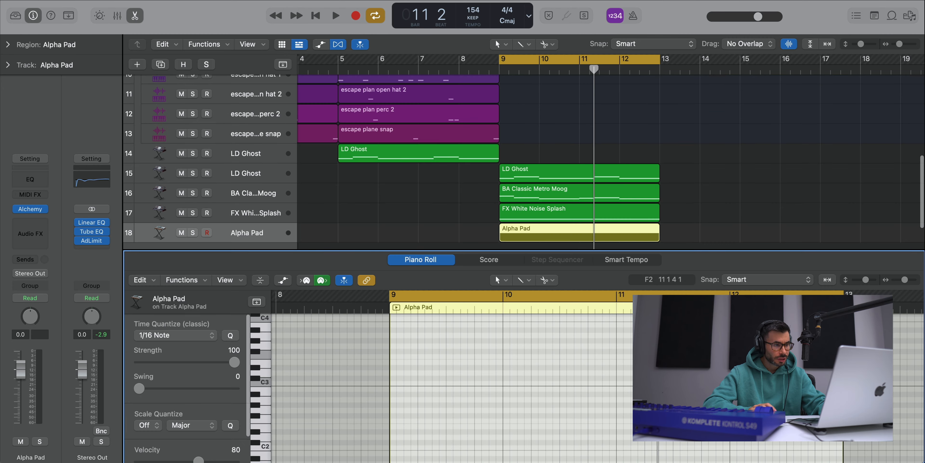
{"action": "key", "text": "space"}
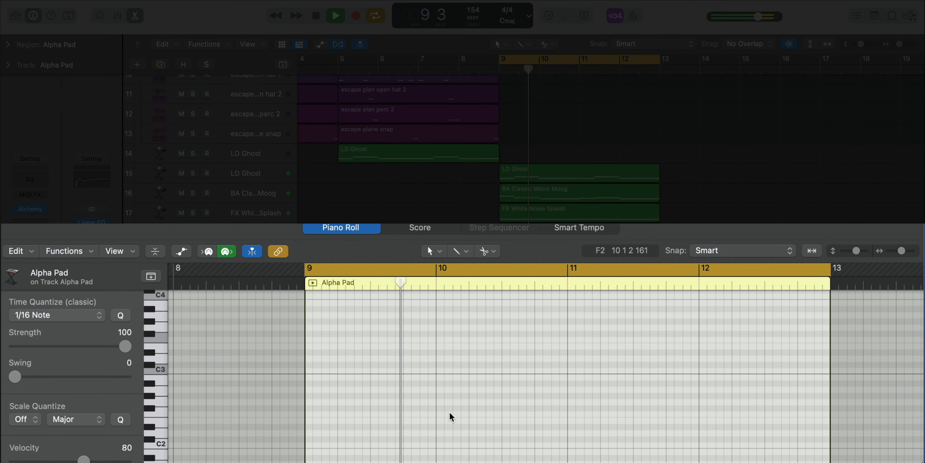
Fill bar 9 of the Alpha Pad region with two-beat note pairs, G#2 with C3 followed by G2 with B2, and play them
{"action": "left_click", "coordinate": [312, 397]}
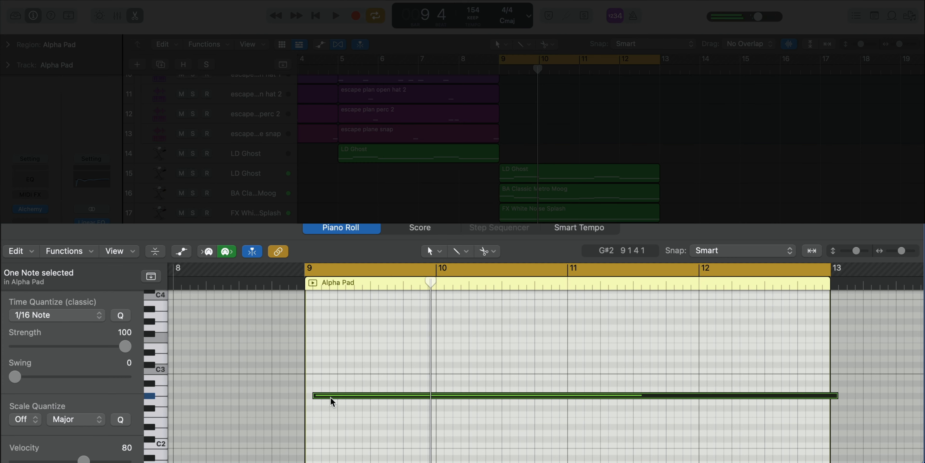
{"action": "left_click_drag", "start_coordinate": [826, 395], "coordinate": [399, 380]}
{"action": "key", "text": "space"}
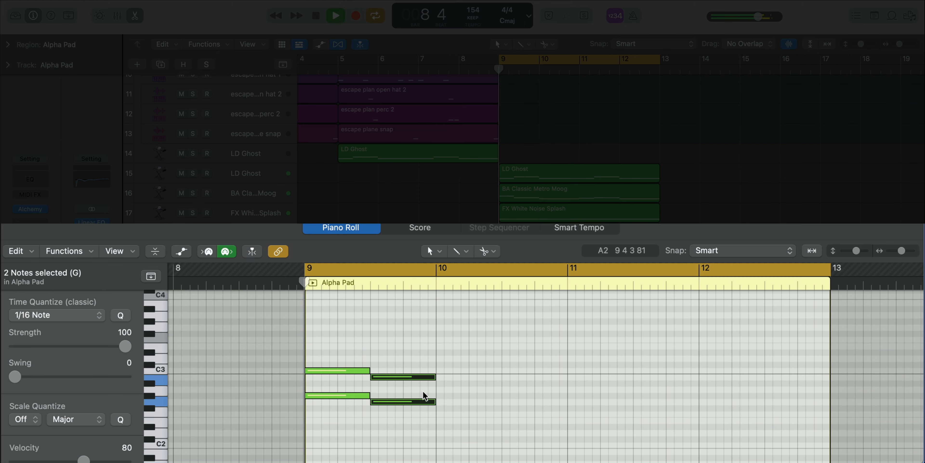
{"action": "key", "text": "space"}
{"action": "key", "text": "space"}
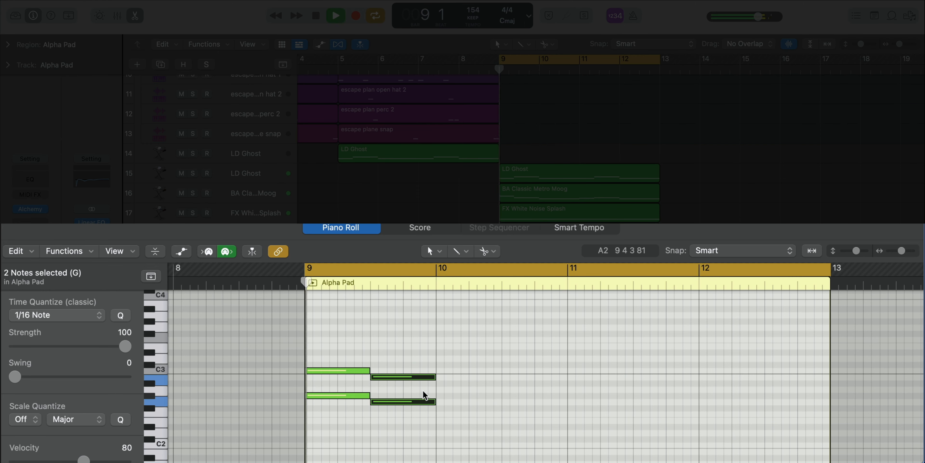
{"action": "key", "text": "space"}
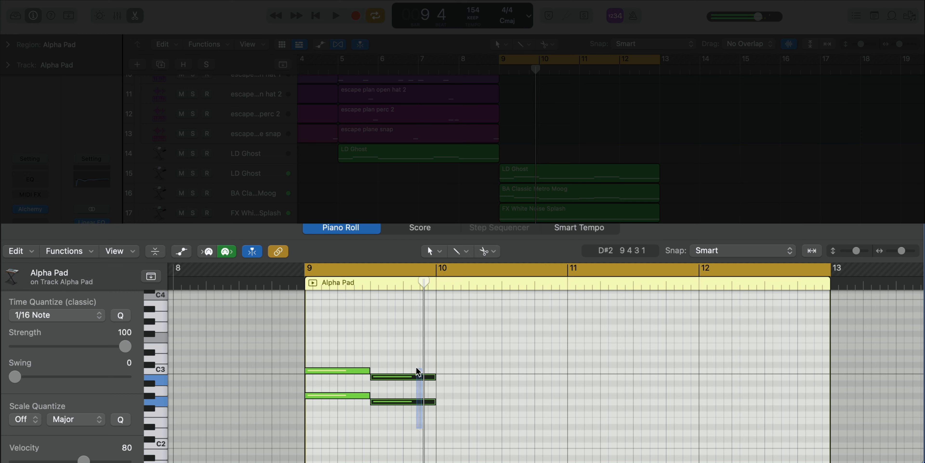
Lengthen the pad note pairs to one bar each, with G#2 and C3 filling bar 9 and G2 and B2 filling bar 10
{"action": "left_click_drag", "start_coordinate": [405, 376], "coordinate": [474, 380]}
{"action": "left_click_drag", "start_coordinate": [393, 335], "coordinate": [360, 423]}
{"action": "left_click_drag", "start_coordinate": [369, 371], "coordinate": [436, 377]}
{"action": "key", "text": "space"}
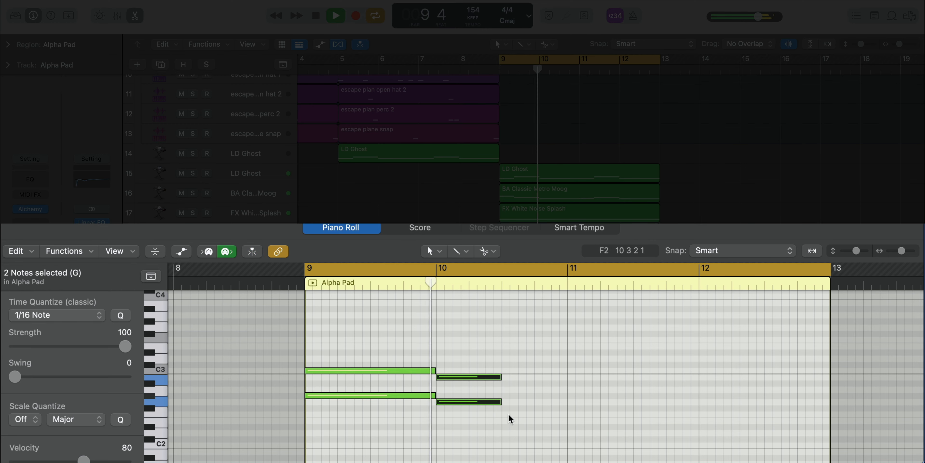
{"action": "left_click_drag", "start_coordinate": [500, 376], "coordinate": [566, 382]}
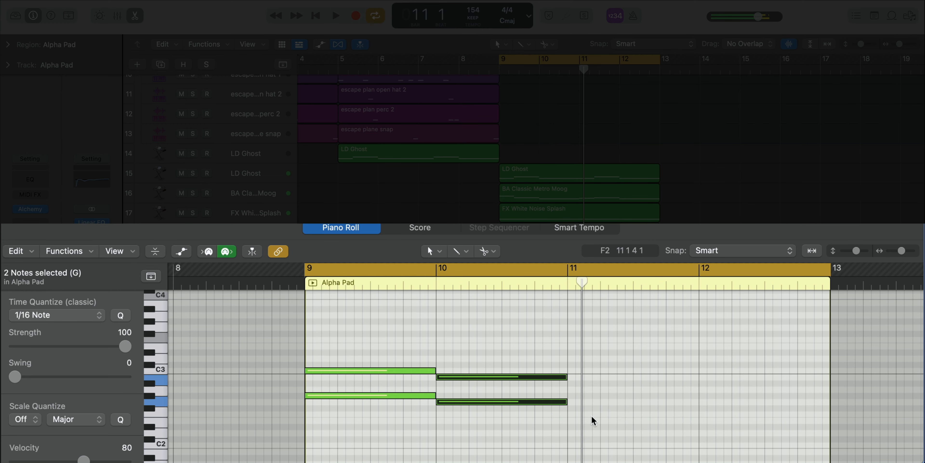
Repeat the four pad notes across bars 11 and 12 and trim the Alpha Pad region to end at bar 13
{"action": "left_click_drag", "start_coordinate": [592, 417], "coordinate": [267, 333]}
{"action": "key", "text": "super+r"}
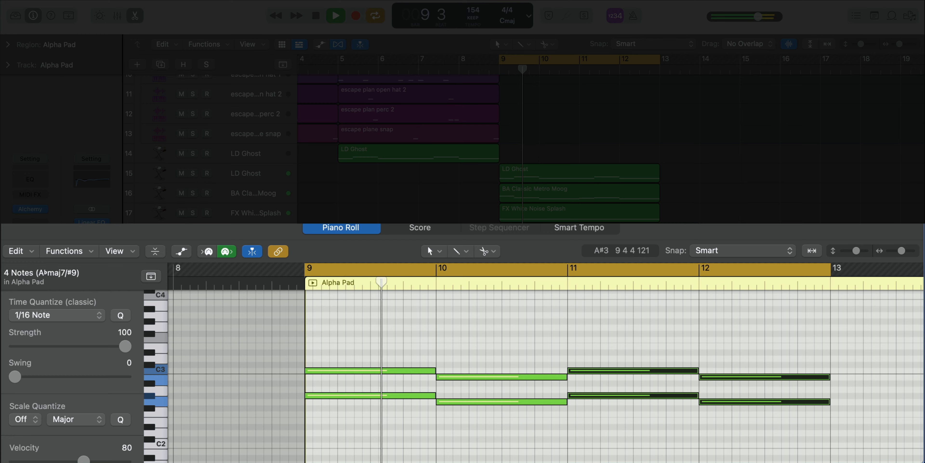
{"action": "left_click_drag", "start_coordinate": [699, 236], "coordinate": [660, 236]}
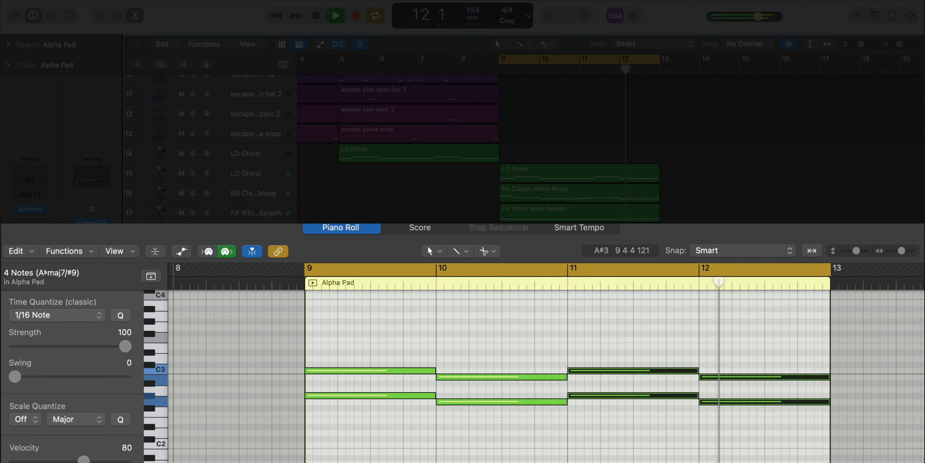
{"action": "key", "text": "e"}
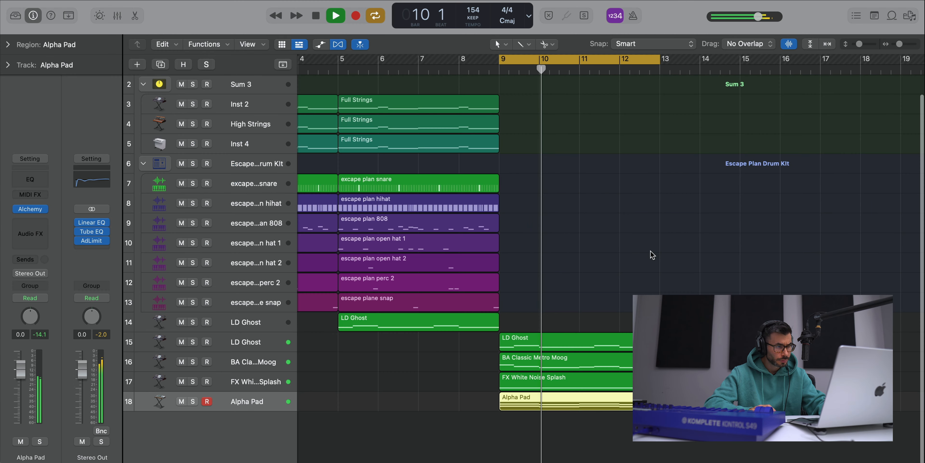
Lower the Alpha Pad track volume to -8.0 dB while the section plays
{"action": "left_click", "coordinate": [653, 254]}
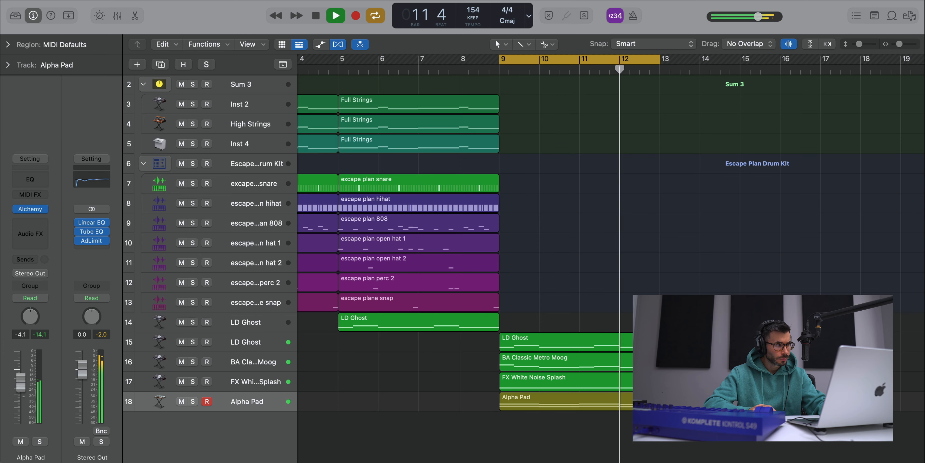
{"action": "left_click_drag", "start_coordinate": [21, 391], "coordinate": [22, 393]}
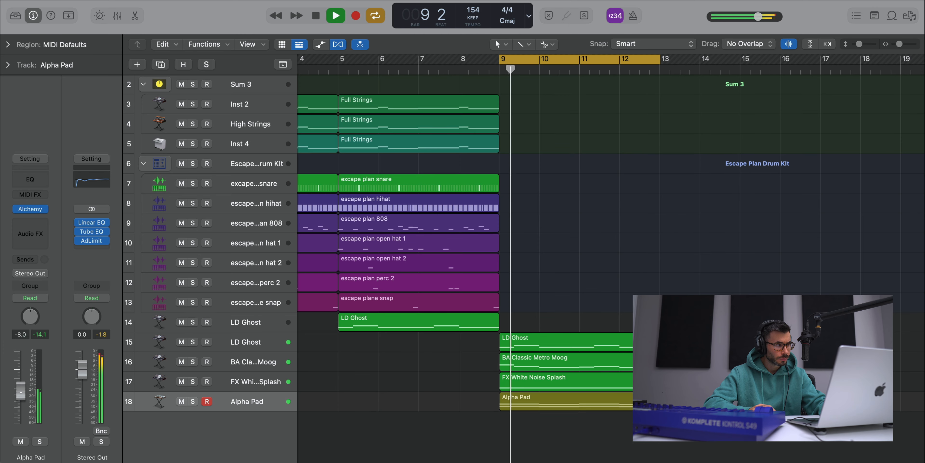
{"action": "key", "text": "x"}
{"action": "key", "text": "x"}
{"action": "key", "text": "space"}
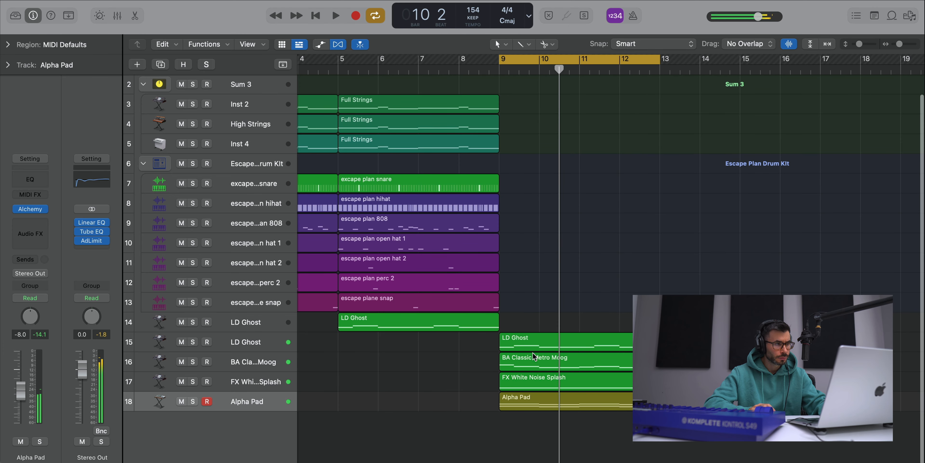
Duplicate the Full Strings track and copy the Full Strings region from bar 5 to bar 9 on the new track
{"action": "scroll", "coordinate": [521, 263], "scroll_direction": "up", "scroll_amount": 1}
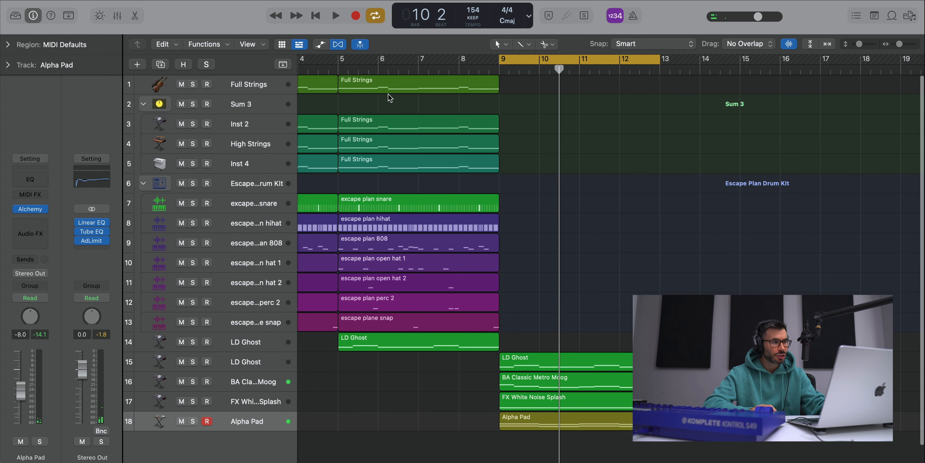
{"action": "left_click", "coordinate": [277, 77]}
{"action": "key", "text": "super+d"}
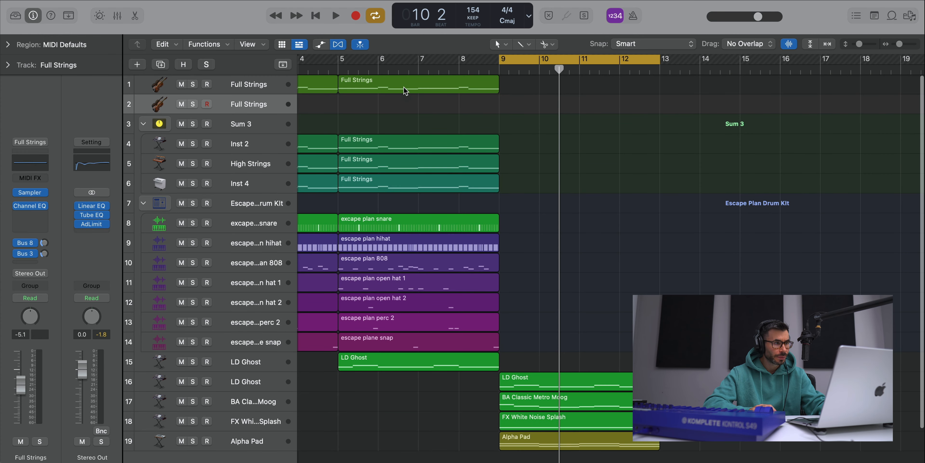
{"action": "left_click_drag", "start_coordinate": [407, 90], "coordinate": [564, 102]}
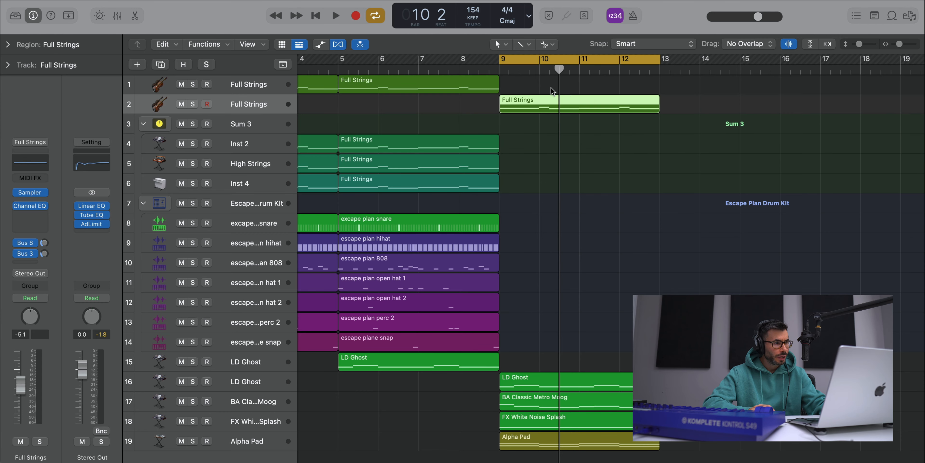
Select all notes in the Full Strings region at bar 9 and lower its track volume to -12.0 dB during playback
{"action": "double_click", "coordinate": [593, 111]}
{"action": "key", "text": "super+a"}
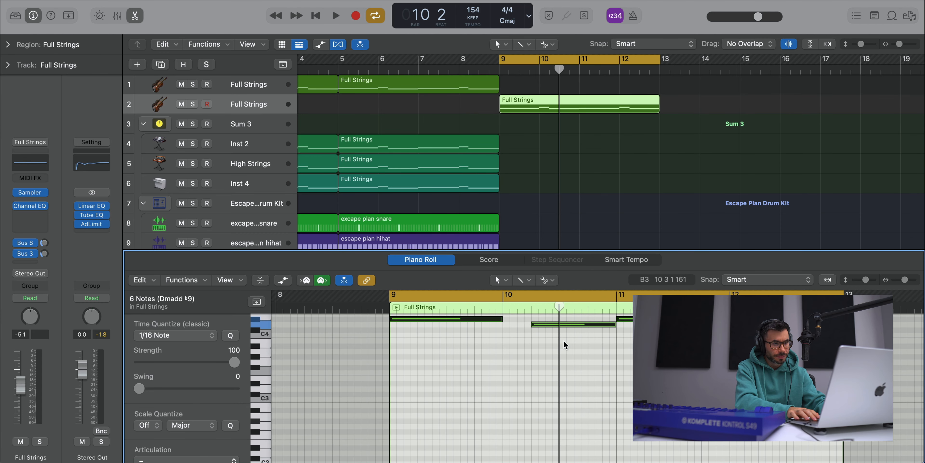
{"action": "key", "text": "space"}
{"action": "key", "text": "space"}
{"action": "key", "text": "space"}
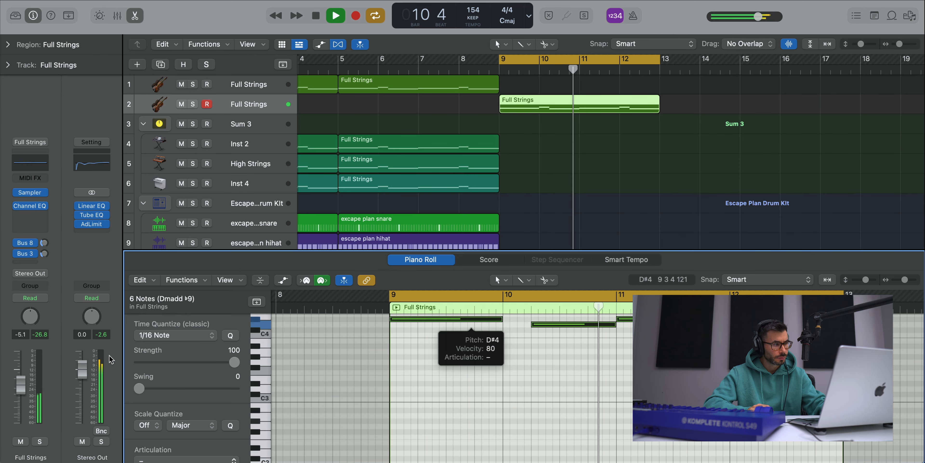
{"action": "left_click_drag", "start_coordinate": [22, 393], "coordinate": [23, 406]}
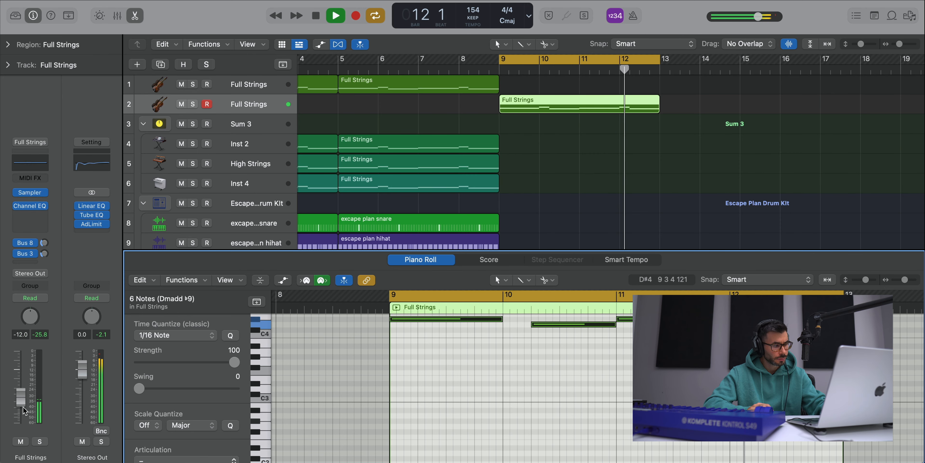
{"action": "key", "text": "e"}
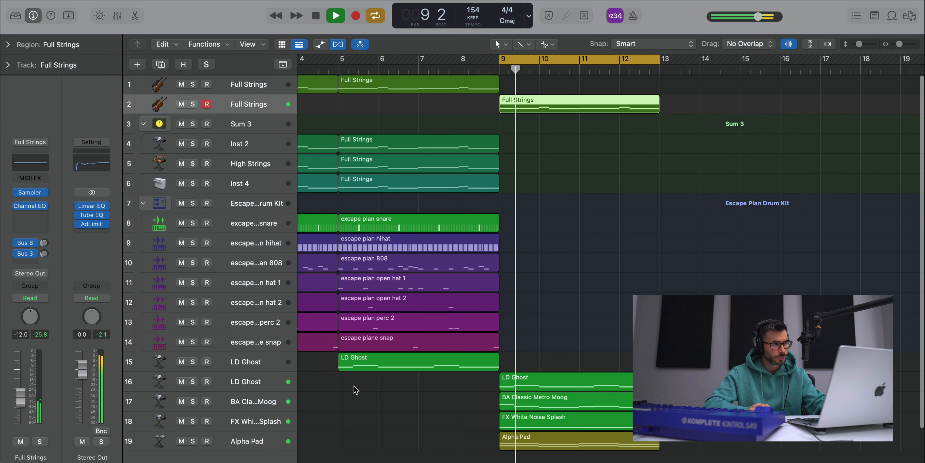
{"action": "key", "text": "space"}
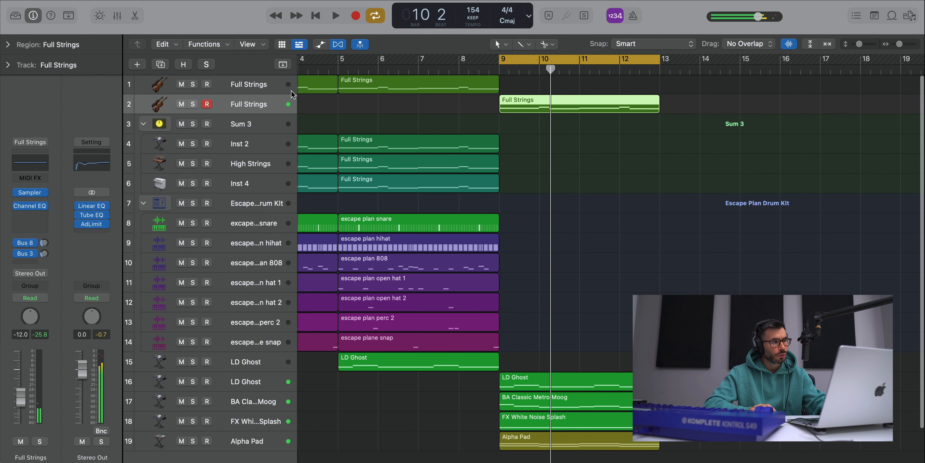
Duplicate the second Full Strings track and create a region on it from bar 9 to 13 holding one sustained G#3 note
{"action": "key", "text": "super+d"}
{"action": "left_click_drag", "start_coordinate": [534, 133], "coordinate": [658, 140]}
{"action": "double_click", "coordinate": [617, 130]}
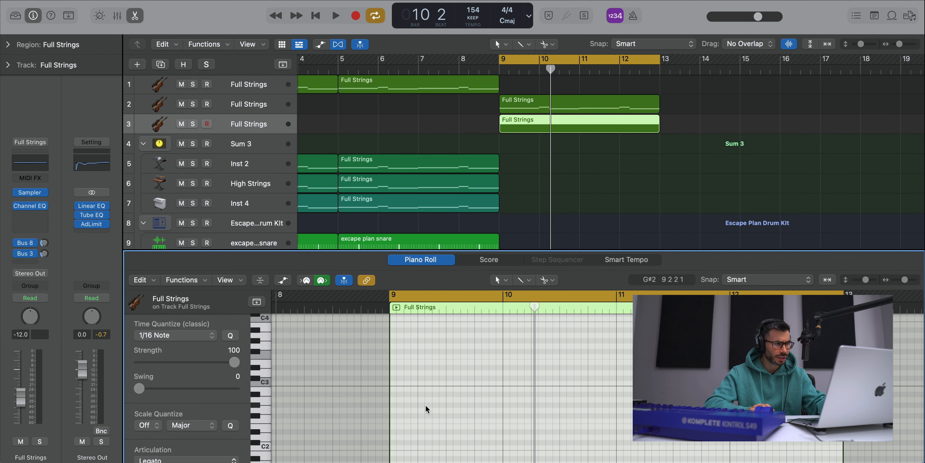
{"action": "key", "text": "space"}
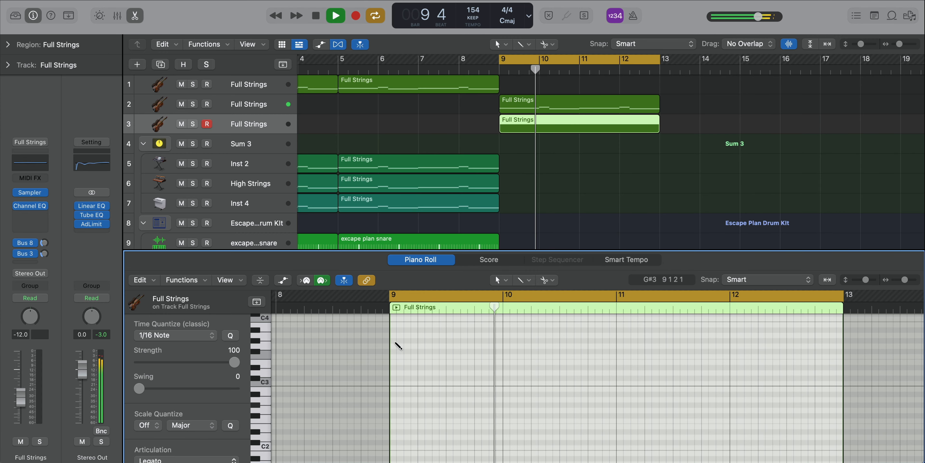
{"action": "left_click", "coordinate": [399, 340], "text": "super"}
{"action": "key", "text": "space"}
{"action": "left_click_drag", "start_coordinate": [499, 342], "coordinate": [842, 377]}
Lower the third Full Strings track volume to -15.8 dB while the section plays and close the note editor
{"action": "key", "text": "space"}
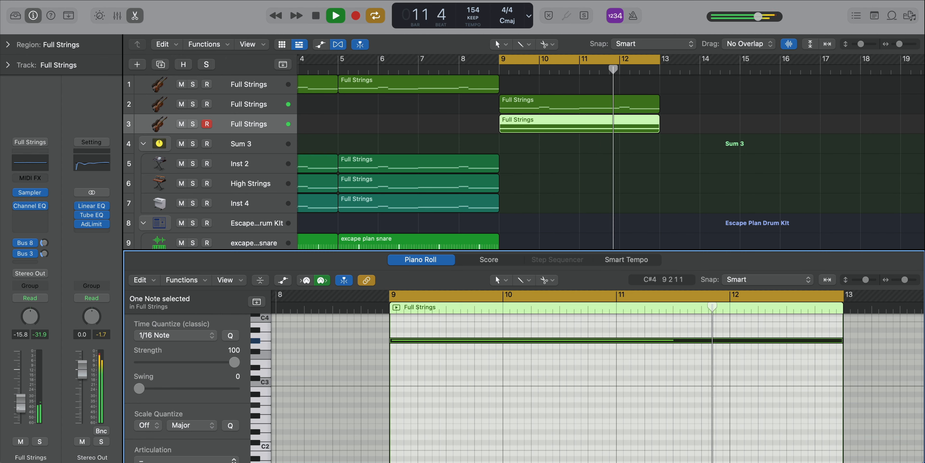
{"action": "left_click_drag", "start_coordinate": [19, 407], "coordinate": [19, 408]}
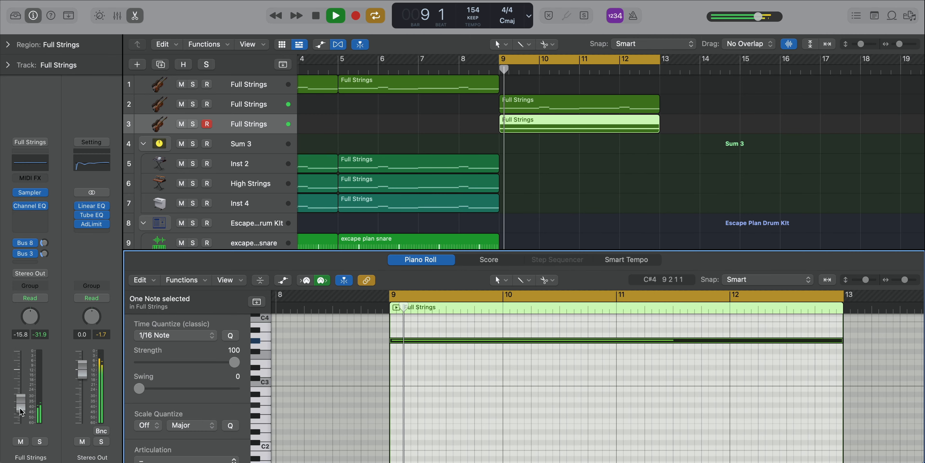
{"action": "key", "text": "p"}
Copy the strings, drum kit and LD Ghost regions of bars 5 to 8 to bar 13 and play them with bars 13 to 16 cycled
{"action": "key", "text": "super+Up"}
{"action": "scroll", "coordinate": [535, 371], "scroll_direction": "left", "scroll_amount": 3}
{"action": "key", "text": "space"}
{"action": "left_click_drag", "start_coordinate": [482, 339], "coordinate": [385, 35]}
{"action": "left_click_drag", "start_coordinate": [396, 80], "coordinate": [759, 77]}
{"action": "key", "text": "space"}
{"action": "left_click", "coordinate": [761, 108]}
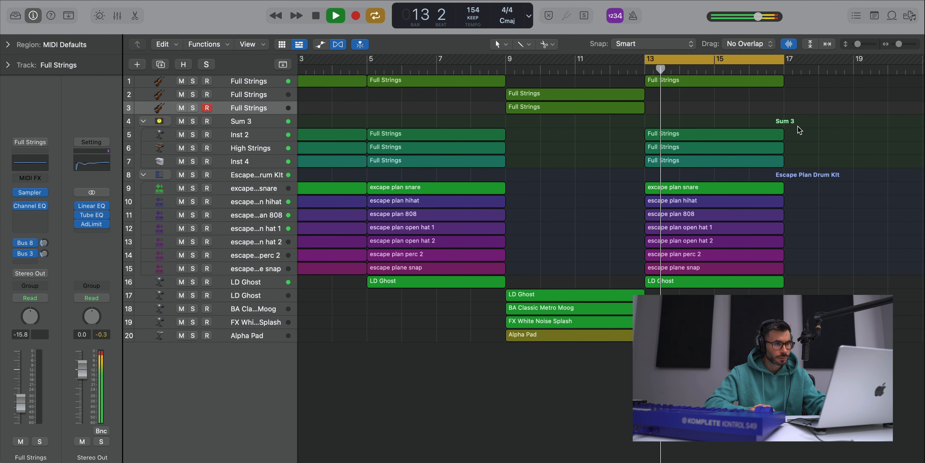
Transpose the four Full Strings regions at bar 13 by +12 and play the section
{"action": "key", "text": "space"}
{"action": "left_click_drag", "start_coordinate": [807, 166], "coordinate": [716, 81]}
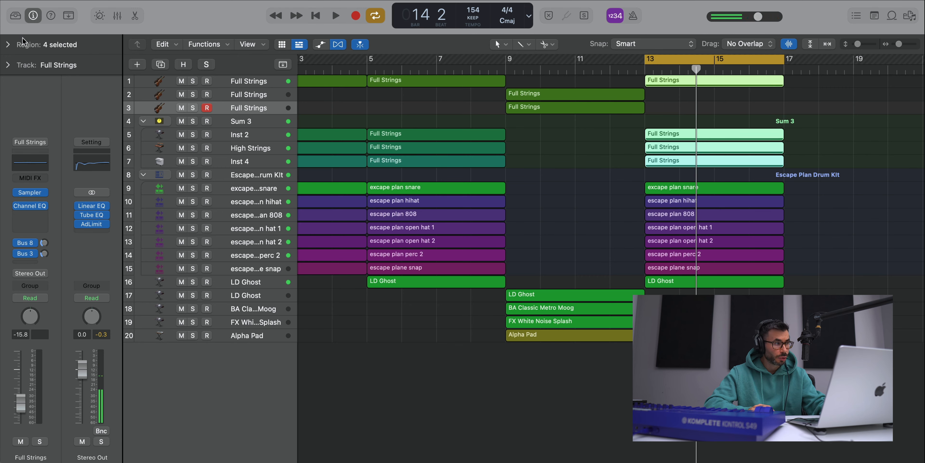
{"action": "left_click", "coordinate": [8, 44]}
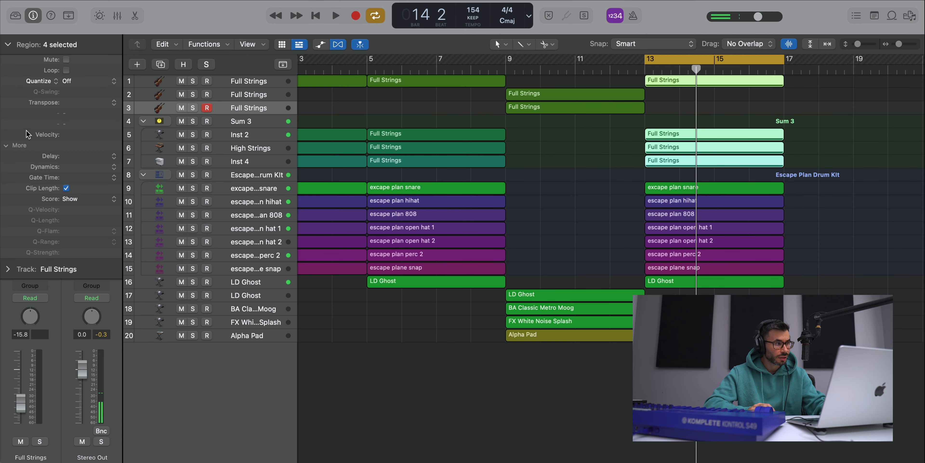
{"action": "left_click", "coordinate": [113, 104]}
{"action": "left_click", "coordinate": [94, 97]}
{"action": "key", "text": "space"}
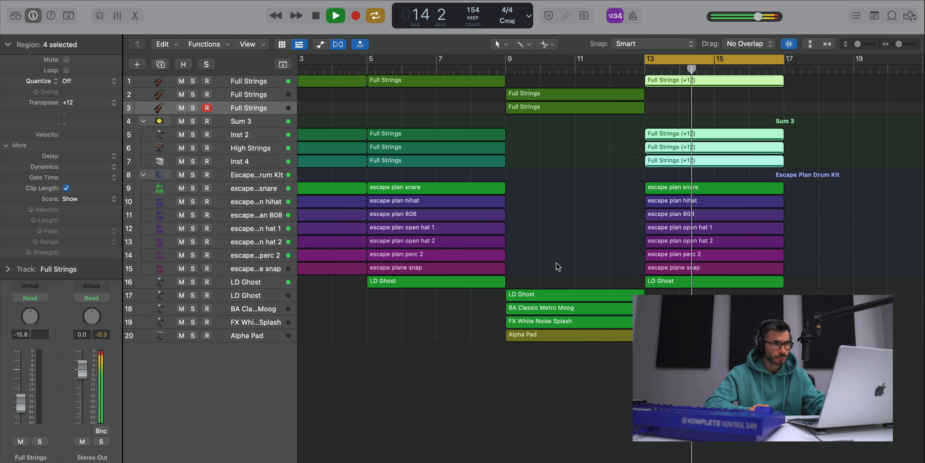
Repeat all regions of the bar 13 section once so the copies fill bars 17 to 20
{"action": "left_click_drag", "start_coordinate": [866, 286], "coordinate": [680, 82]}
{"action": "scroll", "coordinate": [685, 88], "scroll_direction": "right", "scroll_amount": 1}
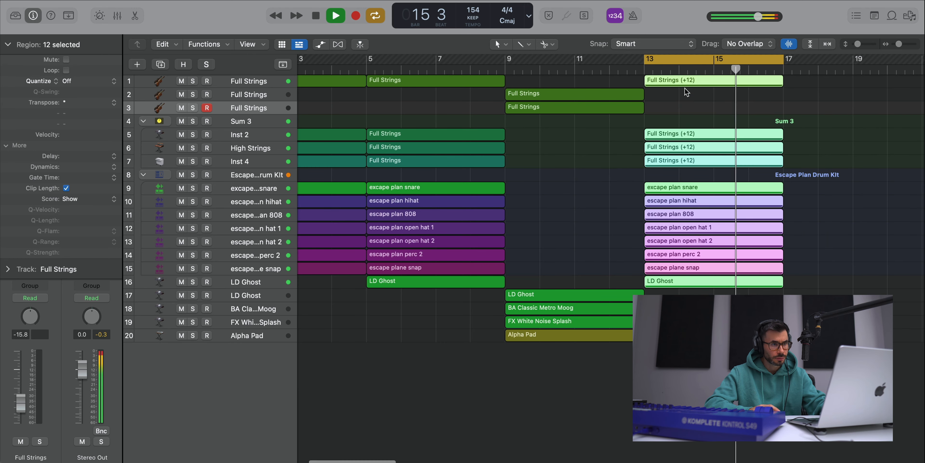
{"action": "key", "text": "super+r"}
{"action": "left_click", "coordinate": [360, 44]}
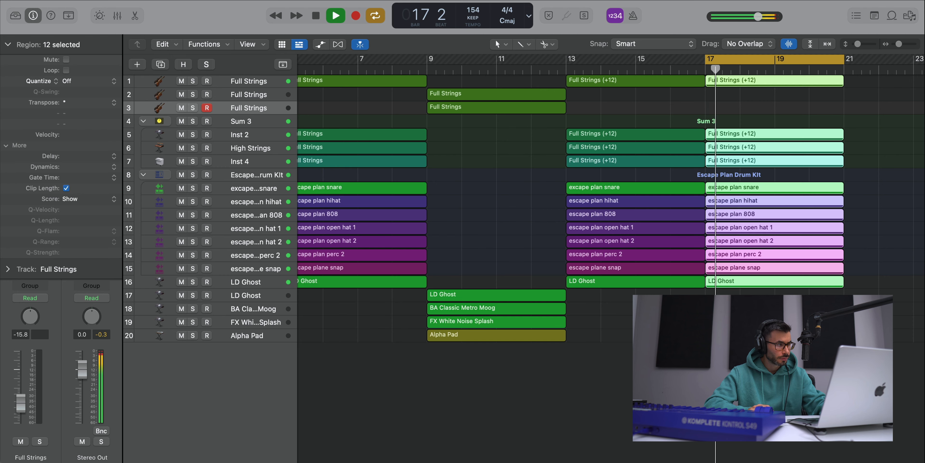
Try to transpose all twelve repeated regions at bar 17 down by 12 semitones
{"action": "left_click", "coordinate": [114, 104]}
{"action": "left_click", "coordinate": [89, 114]}
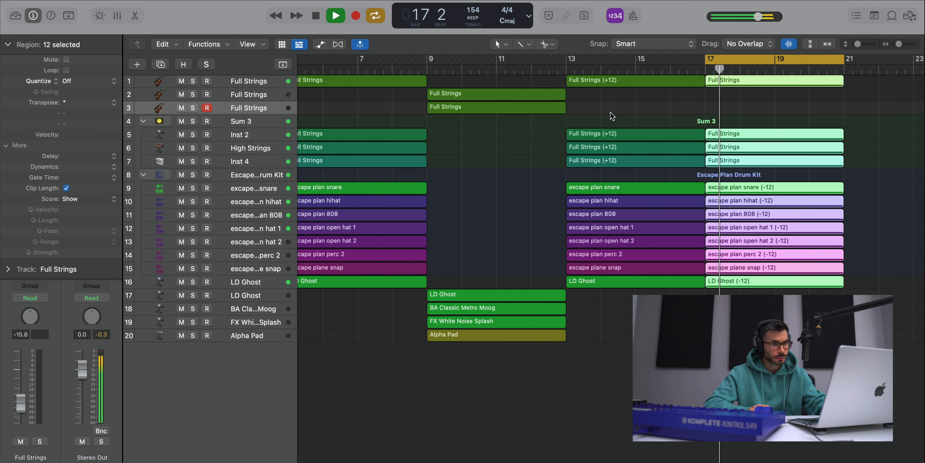
{"action": "left_click", "coordinate": [881, 244]}
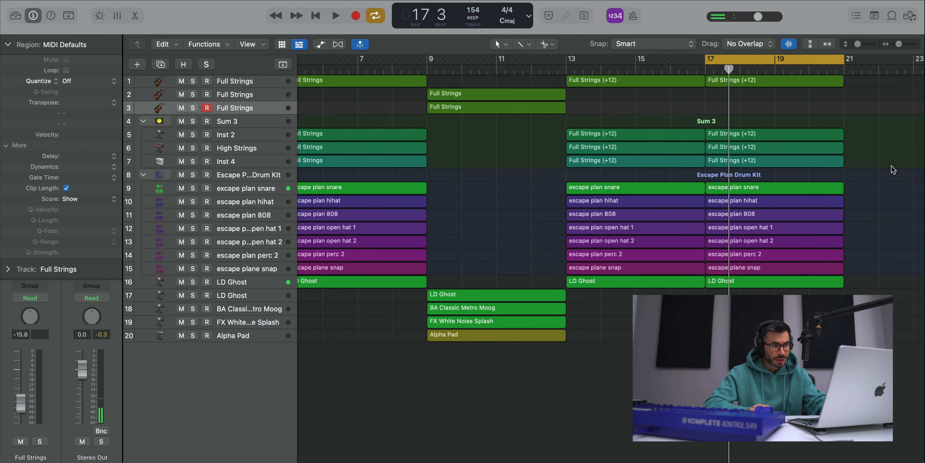
Set the transposition of only the four Full Strings regions at bar 17 to ±0 and play the section
{"action": "left_click_drag", "start_coordinate": [891, 166], "coordinate": [808, 76]}
{"action": "left_click", "coordinate": [115, 104]}
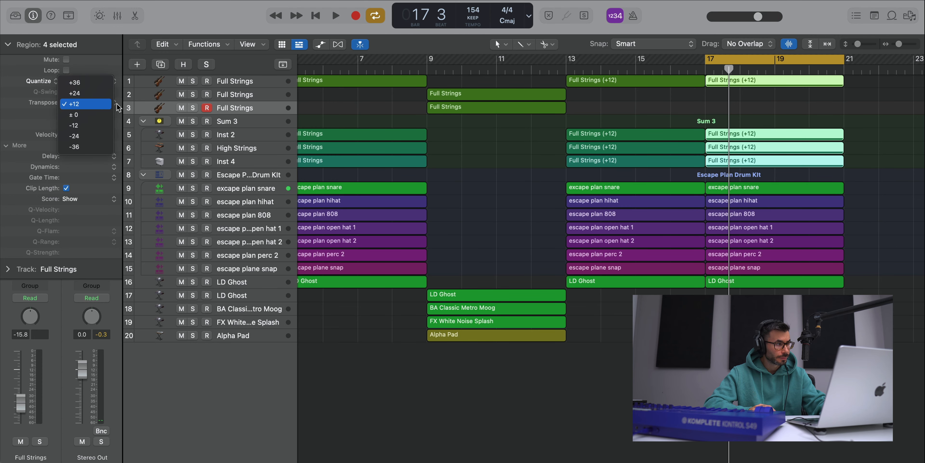
{"action": "left_click", "coordinate": [97, 120]}
{"action": "key", "text": "space"}
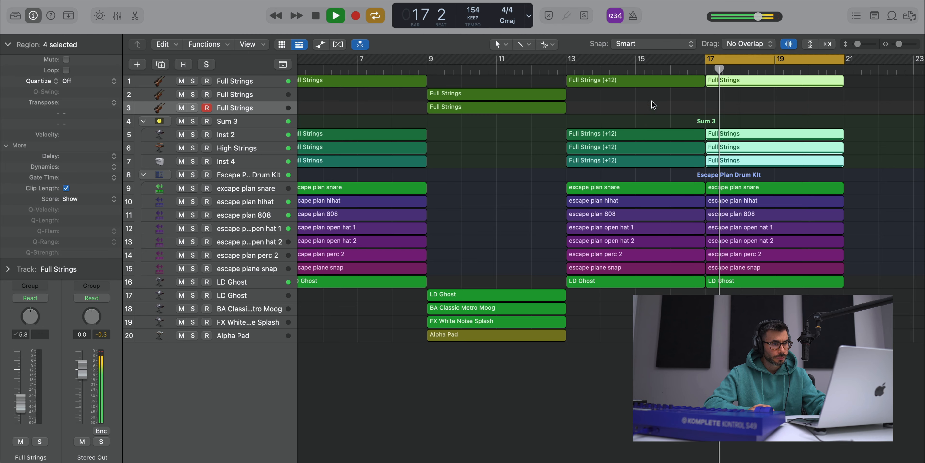
Delete the two LD Ghost regions at bars 13 and 17 and play the full arrangement from bar 1
{"action": "left_click_drag", "start_coordinate": [740, 316], "coordinate": [677, 287]}
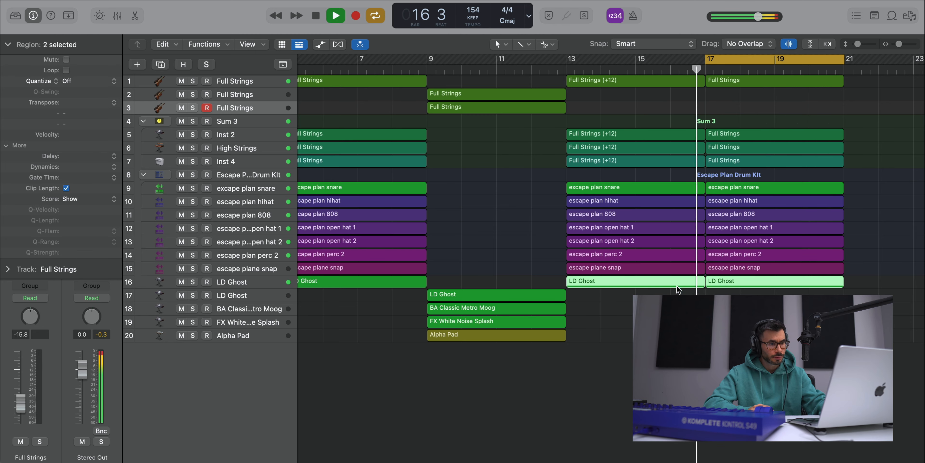
{"action": "key", "text": "Delete"}
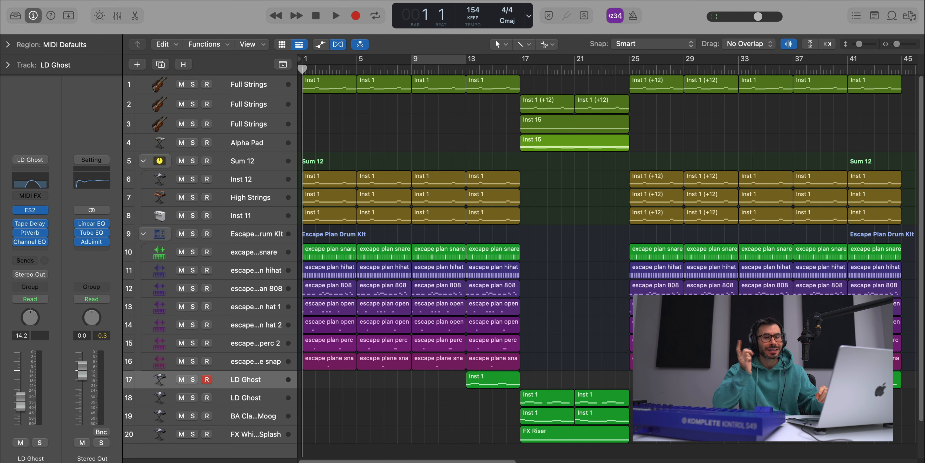
{"action": "key", "text": "space"}
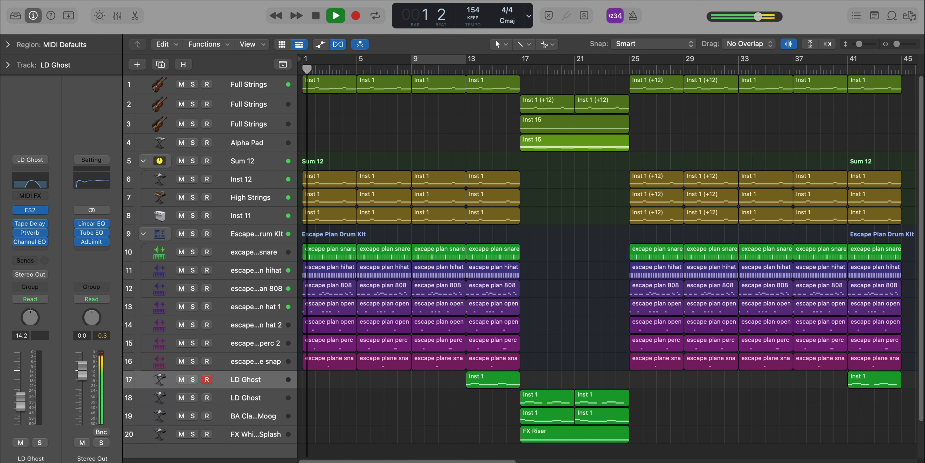